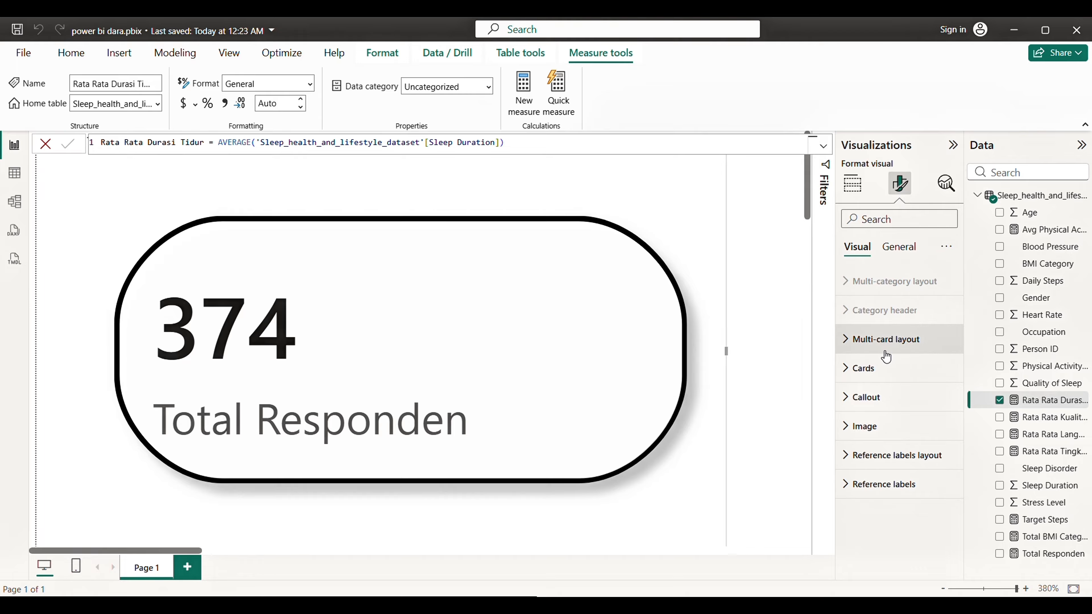
Review the selected card visual's Cards formatting options and its General settings
{"action": "left_click", "coordinate": [885, 370]}
{"action": "scroll", "coordinate": [908, 454], "scroll_direction": "down", "scroll_amount": 5}
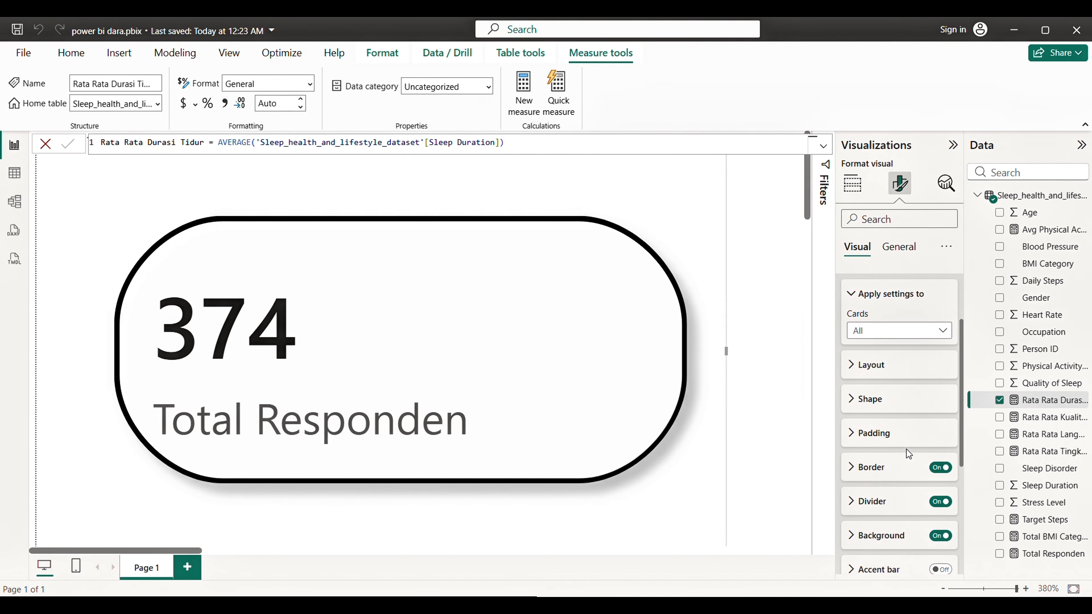
{"action": "scroll", "coordinate": [907, 454], "scroll_direction": "down", "scroll_amount": 3}
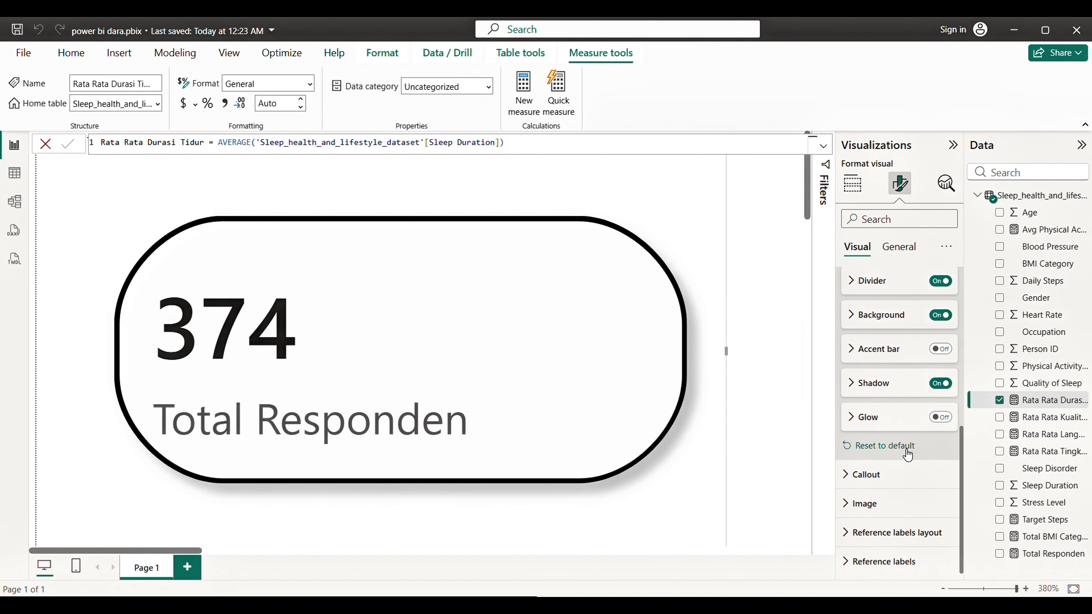
{"action": "scroll", "coordinate": [908, 454], "scroll_direction": "up", "scroll_amount": 8}
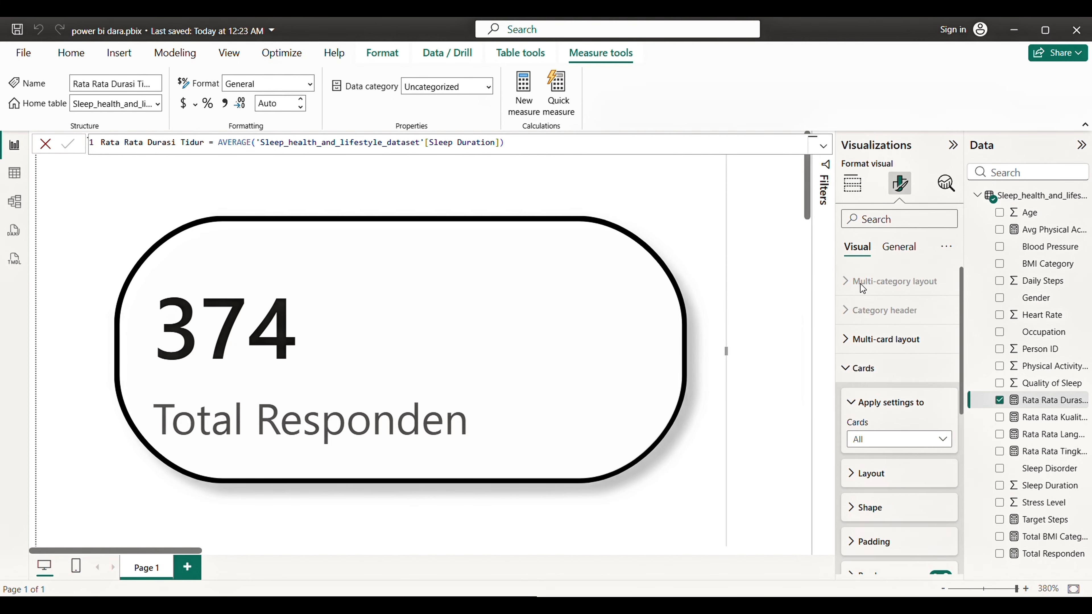
{"action": "left_click", "coordinate": [900, 247]}
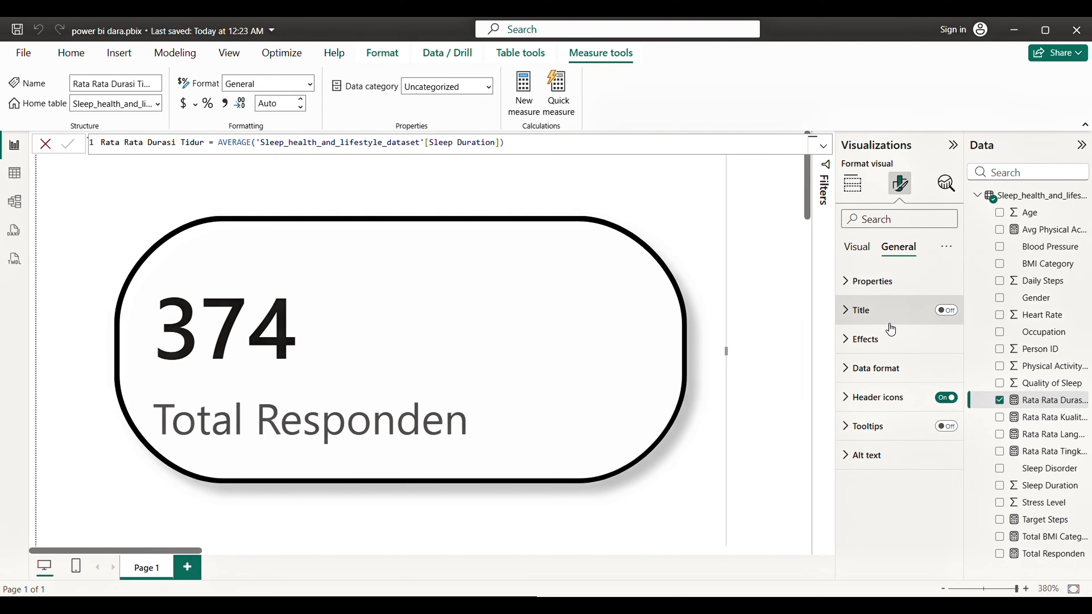
{"action": "left_click", "coordinate": [858, 254]}
Examine the Rata Rata Durasi Tidur card and the data field it is built from
{"action": "scroll", "coordinate": [706, 272], "scroll_direction": "right", "scroll_amount": 5}
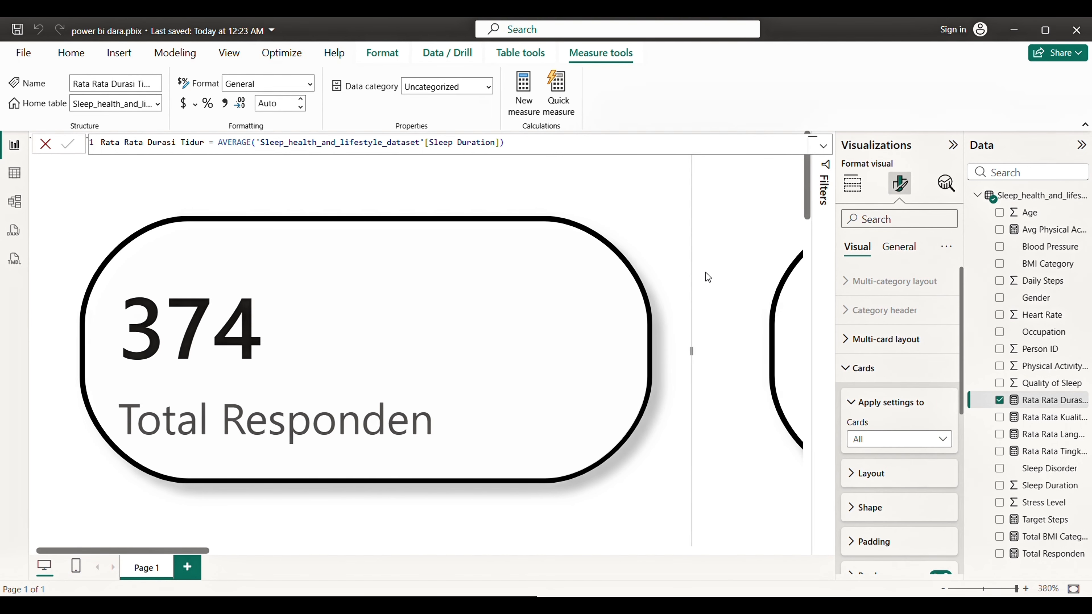
{"action": "scroll", "coordinate": [706, 272], "scroll_direction": "right", "scroll_amount": 5}
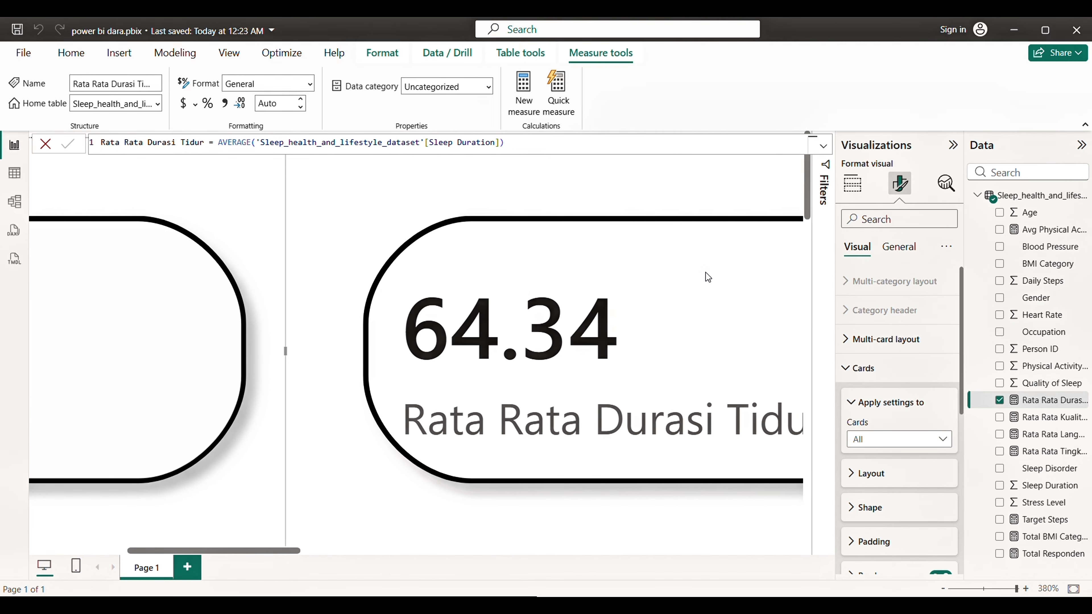
{"action": "scroll", "coordinate": [705, 272], "scroll_direction": "right", "scroll_amount": 1}
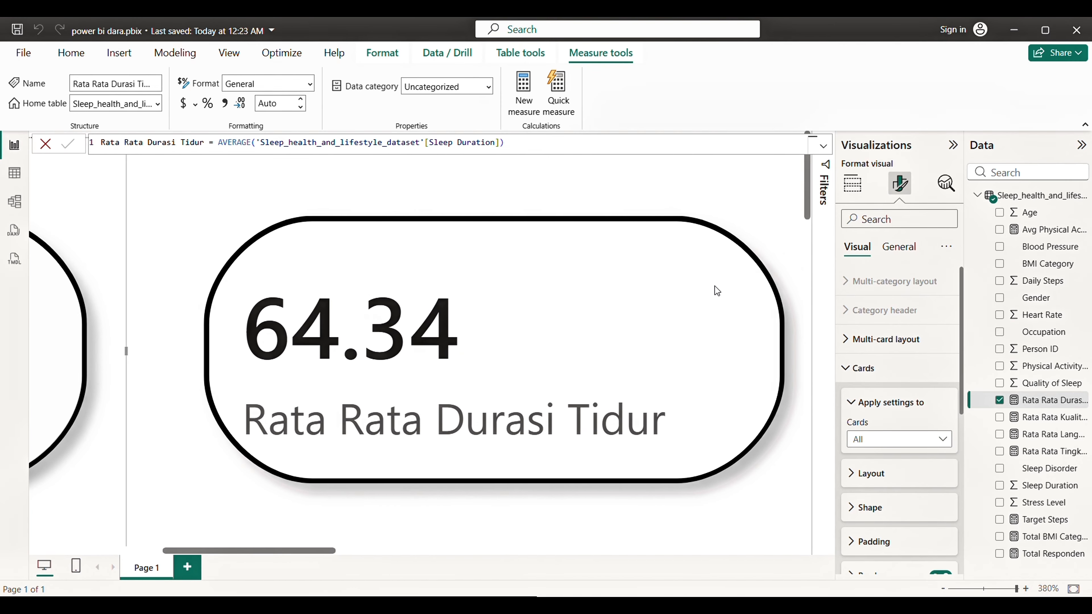
{"action": "left_click", "coordinate": [853, 183]}
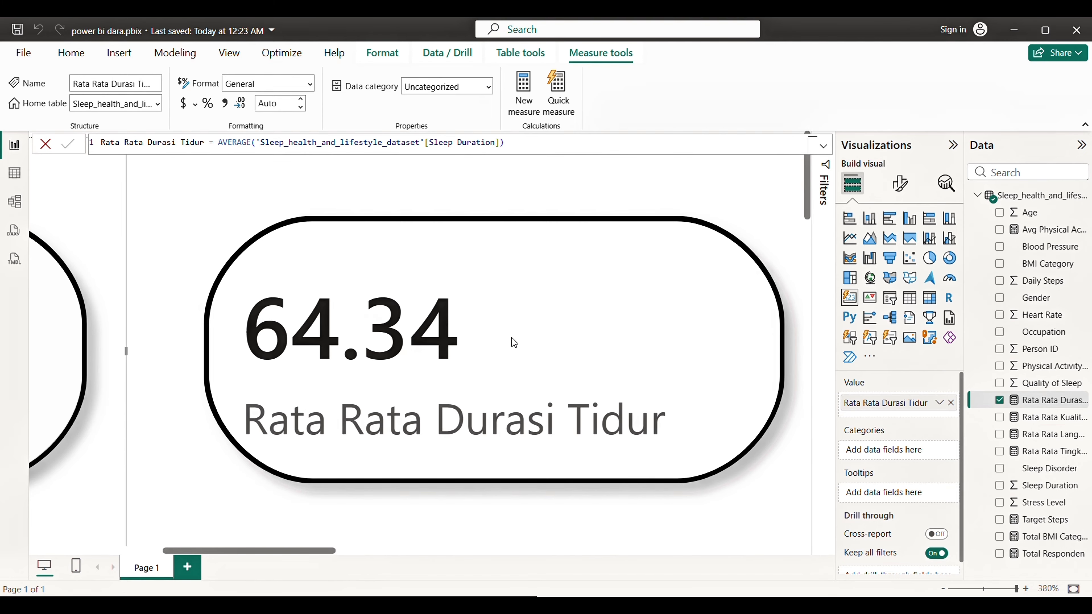
Select the Rata Rata Kualitas Tidur card and inspect the formula of its measure
{"action": "scroll", "coordinate": [626, 354], "scroll_direction": "right", "scroll_amount": 5}
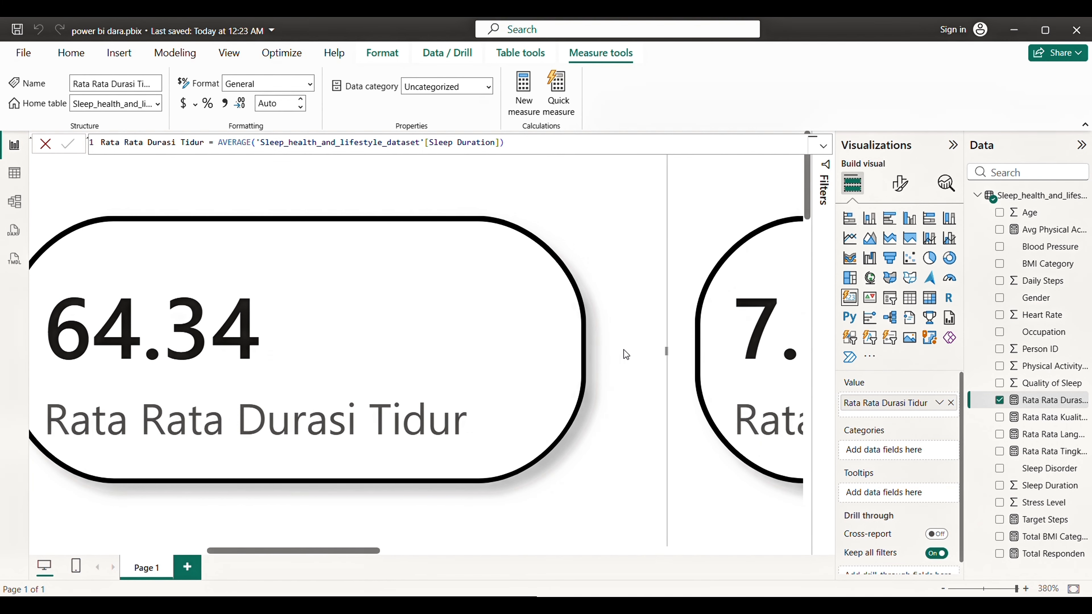
{"action": "scroll", "coordinate": [623, 350], "scroll_direction": "right", "scroll_amount": 10}
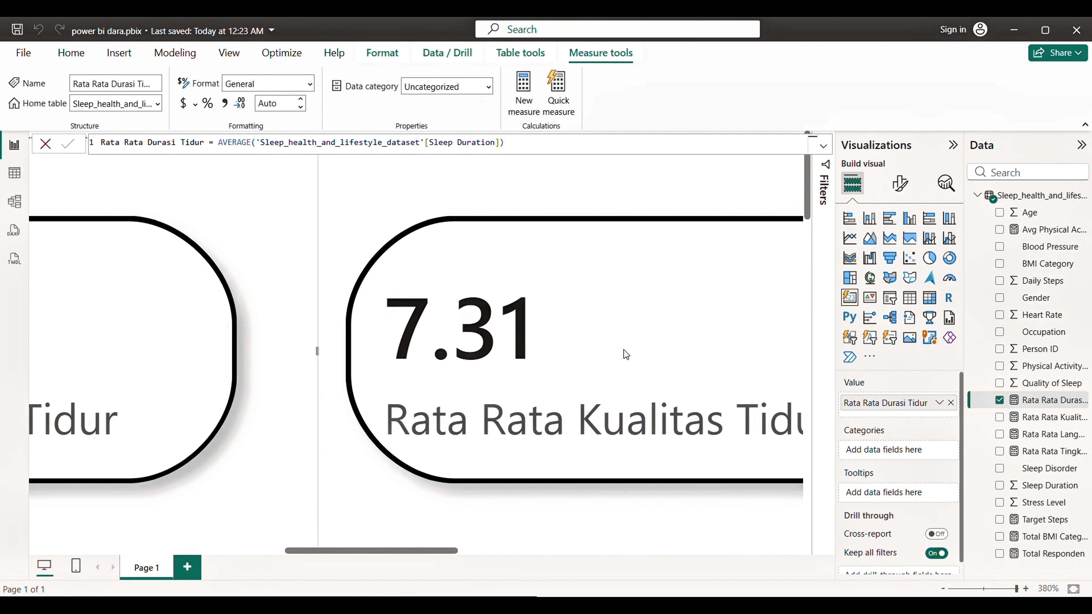
{"action": "scroll", "coordinate": [624, 350], "scroll_direction": "right", "scroll_amount": 4}
{"action": "left_click", "coordinate": [624, 350]}
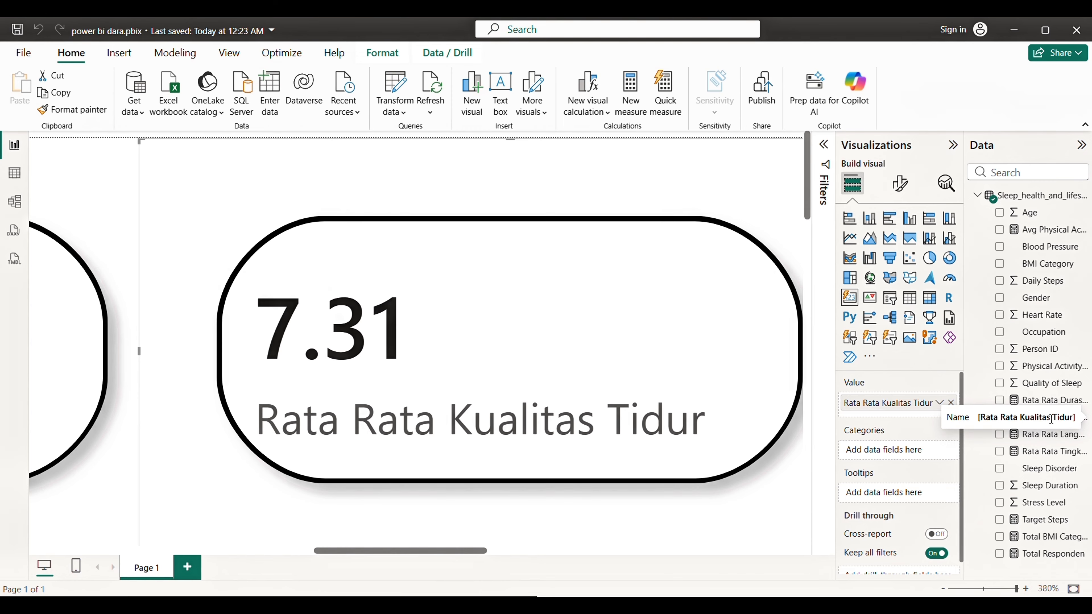
{"action": "left_click", "coordinate": [1022, 423]}
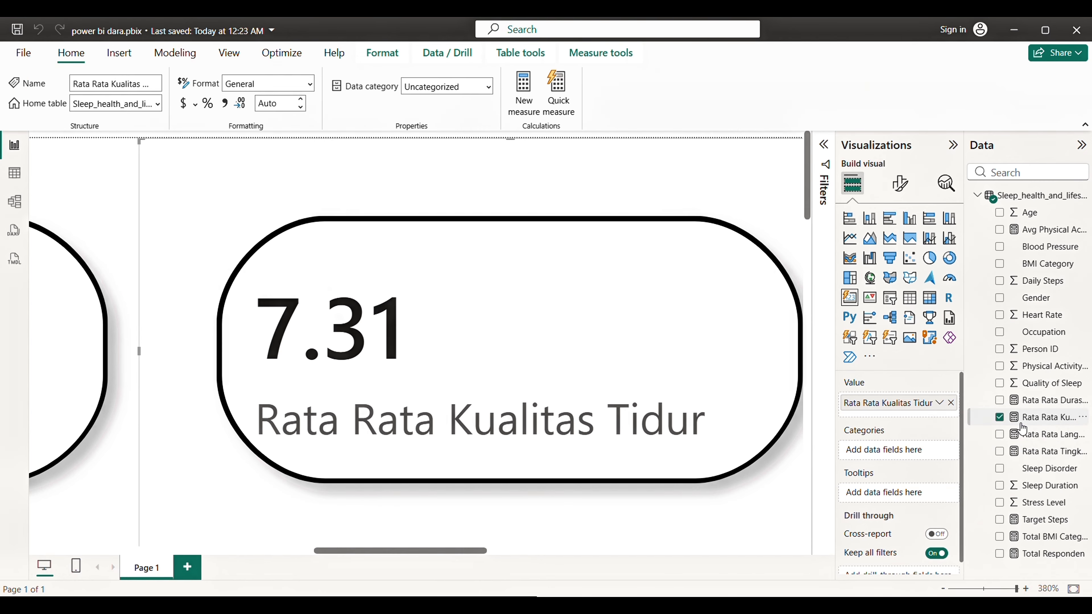
Select the Rata Rata Tingkat Stress card and inspect the formula of its measure
{"action": "scroll", "coordinate": [789, 282], "scroll_direction": "right", "scroll_amount": 5}
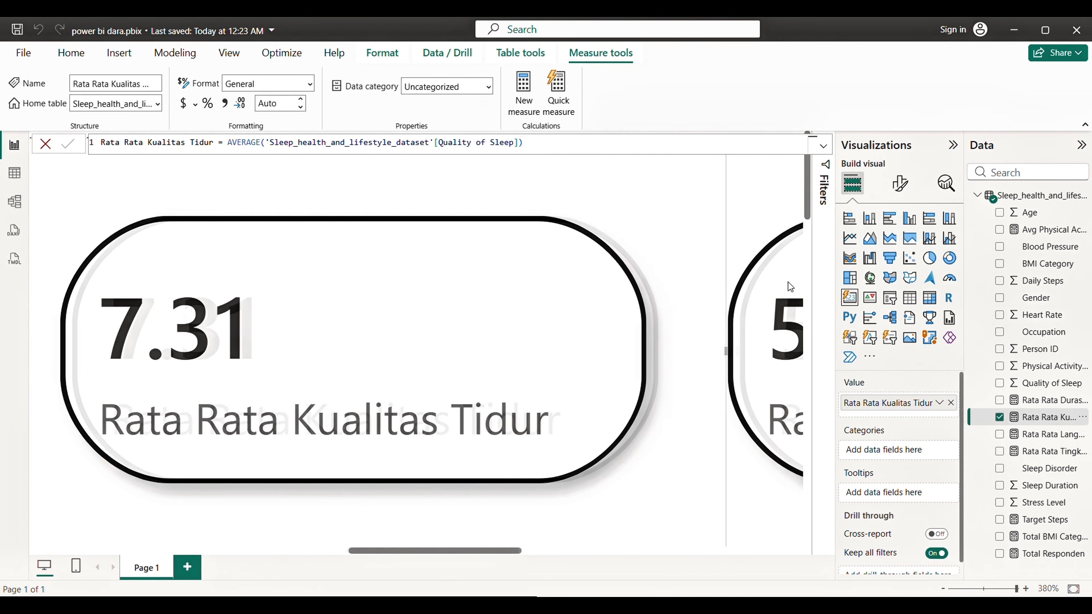
{"action": "scroll", "coordinate": [789, 282], "scroll_direction": "right", "scroll_amount": 4}
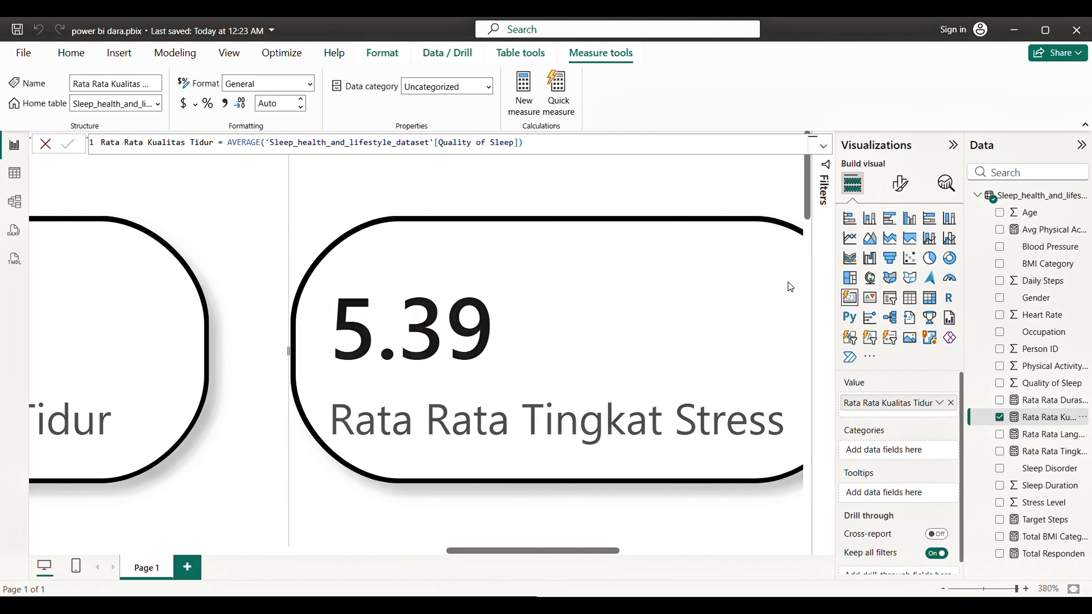
{"action": "scroll", "coordinate": [789, 282], "scroll_direction": "right", "scroll_amount": 4}
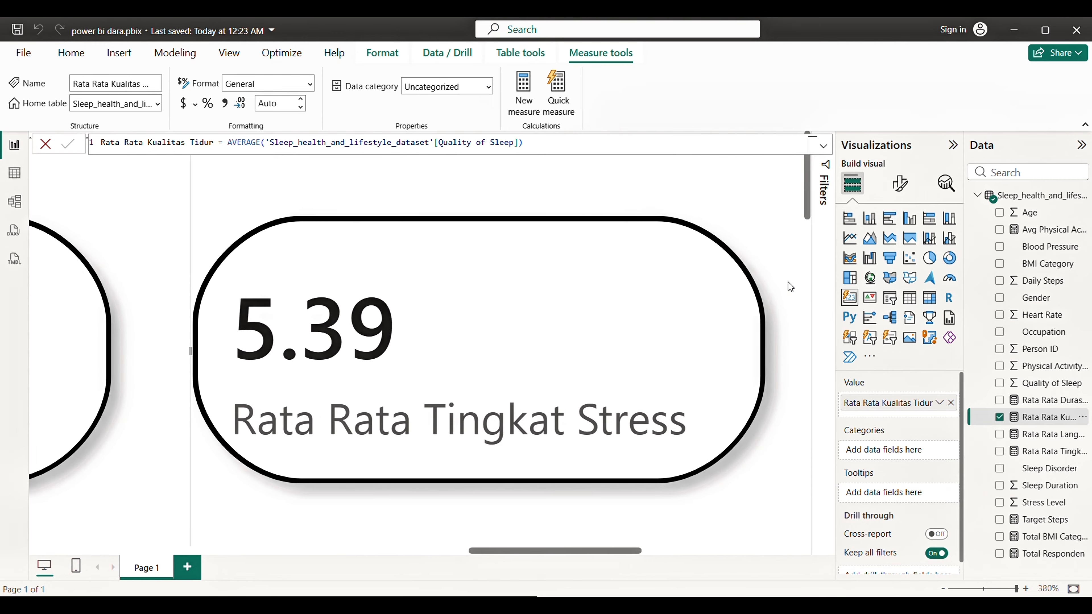
{"action": "scroll", "coordinate": [789, 286], "scroll_direction": "right", "scroll_amount": 1}
{"action": "left_click", "coordinate": [714, 318]}
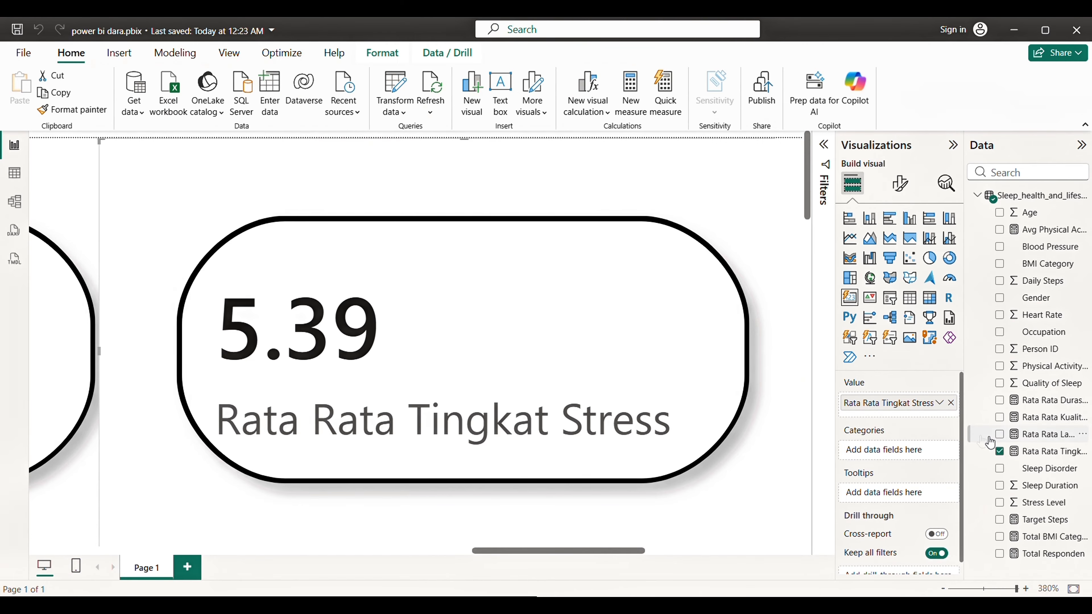
{"action": "left_click", "coordinate": [1027, 452]}
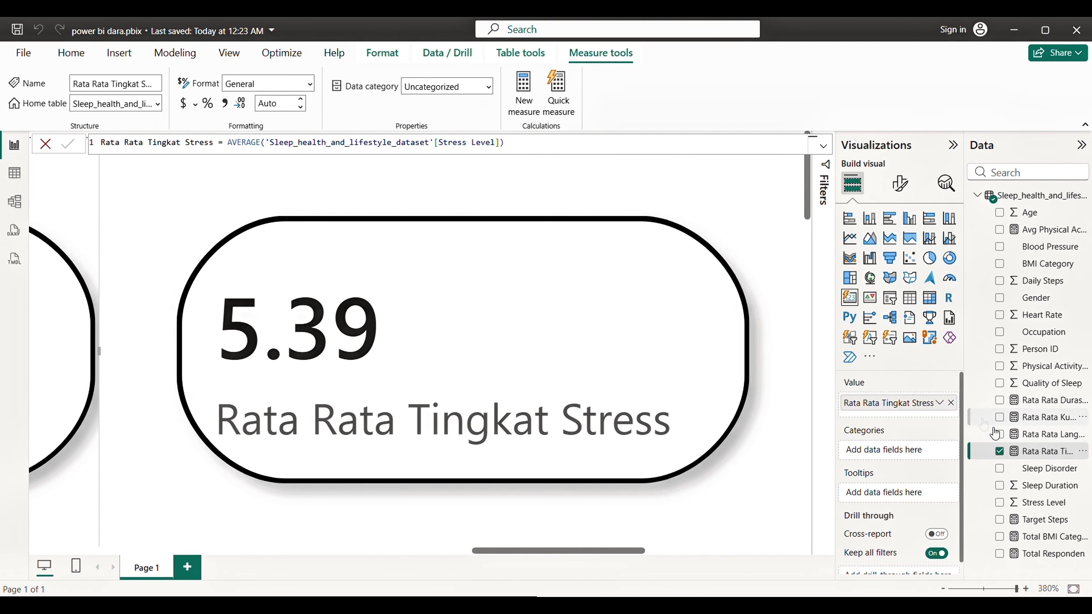
Look back over the cards and examine the occupations in the Rata Rata Kualitas Tidur Berdasarkan Pekerjaan bar chart
{"action": "scroll", "coordinate": [761, 378], "scroll_direction": "left", "scroll_amount": 5}
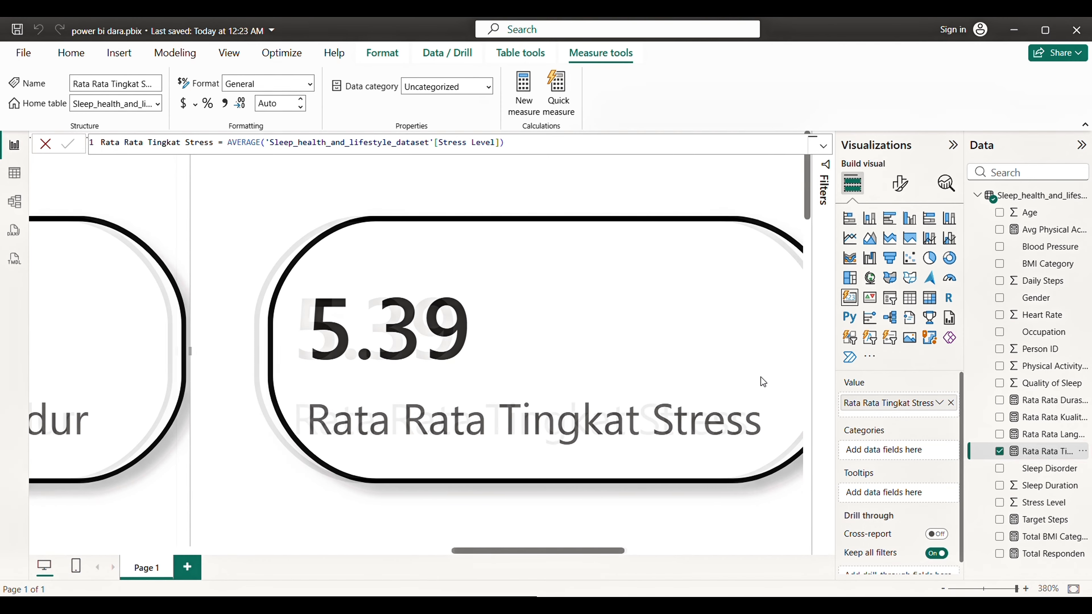
{"action": "scroll", "coordinate": [761, 382], "scroll_direction": "left", "scroll_amount": 5}
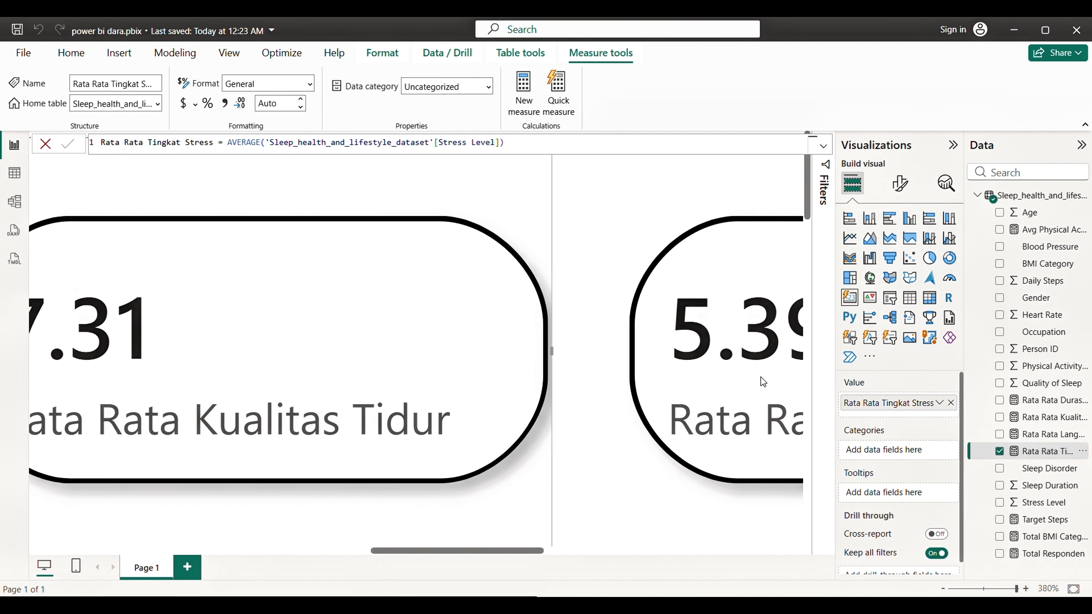
{"action": "scroll", "coordinate": [761, 378], "scroll_direction": "left", "scroll_amount": 8}
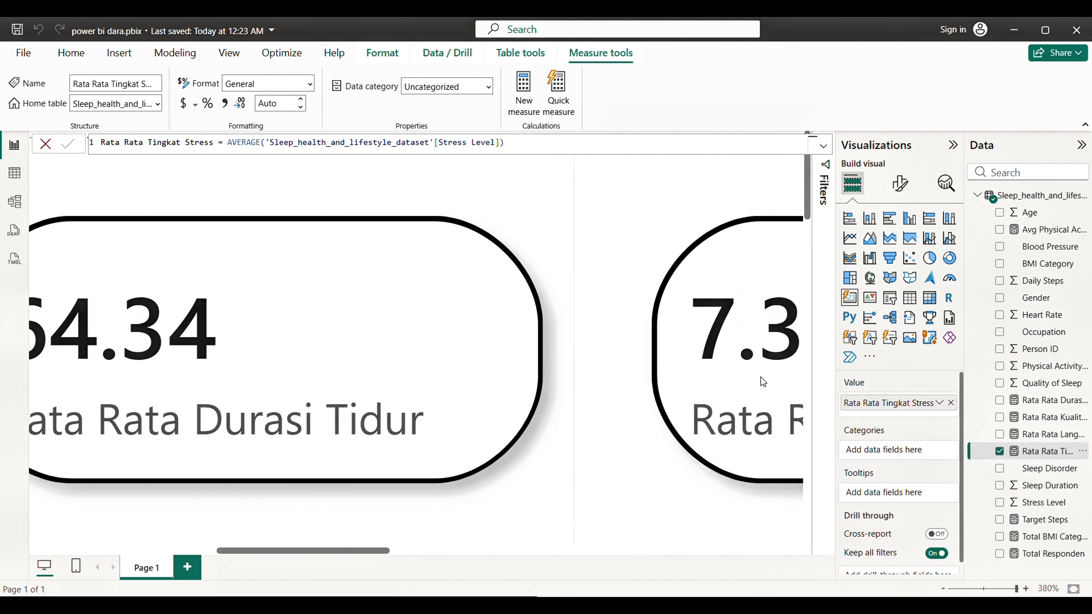
{"action": "scroll", "coordinate": [760, 378], "scroll_direction": "left", "scroll_amount": 8}
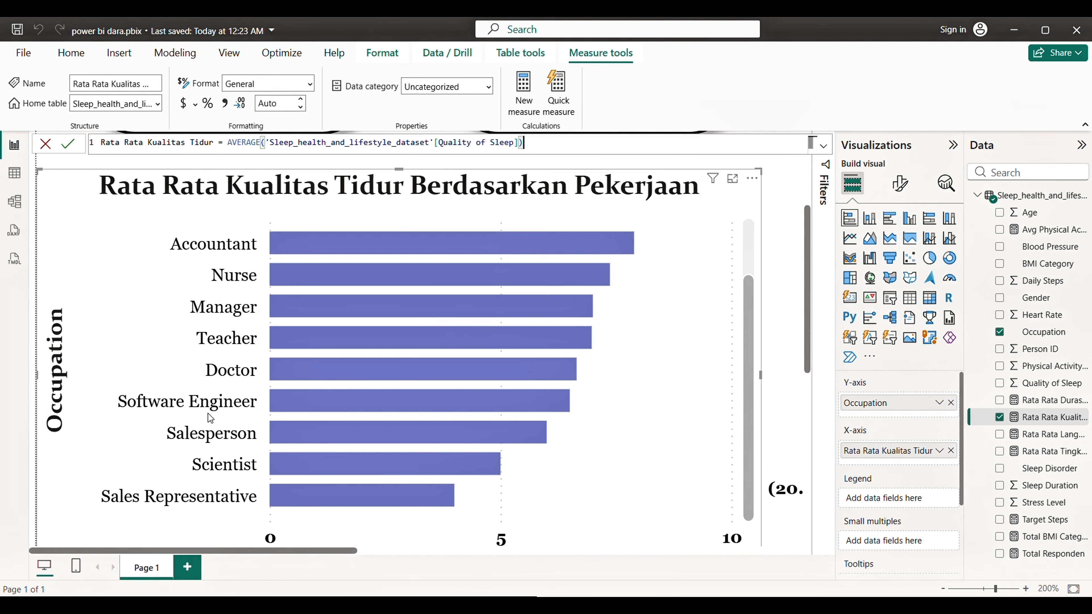
{"action": "scroll", "coordinate": [253, 316], "scroll_direction": "up", "scroll_amount": 2}
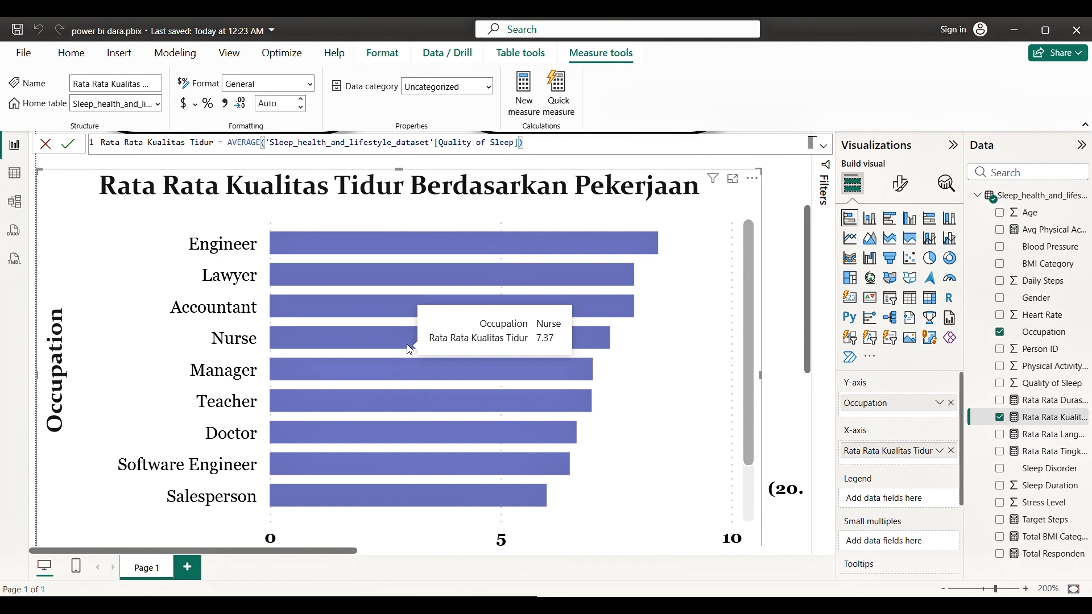
{"action": "scroll", "coordinate": [635, 417], "scroll_direction": "down", "scroll_amount": 1}
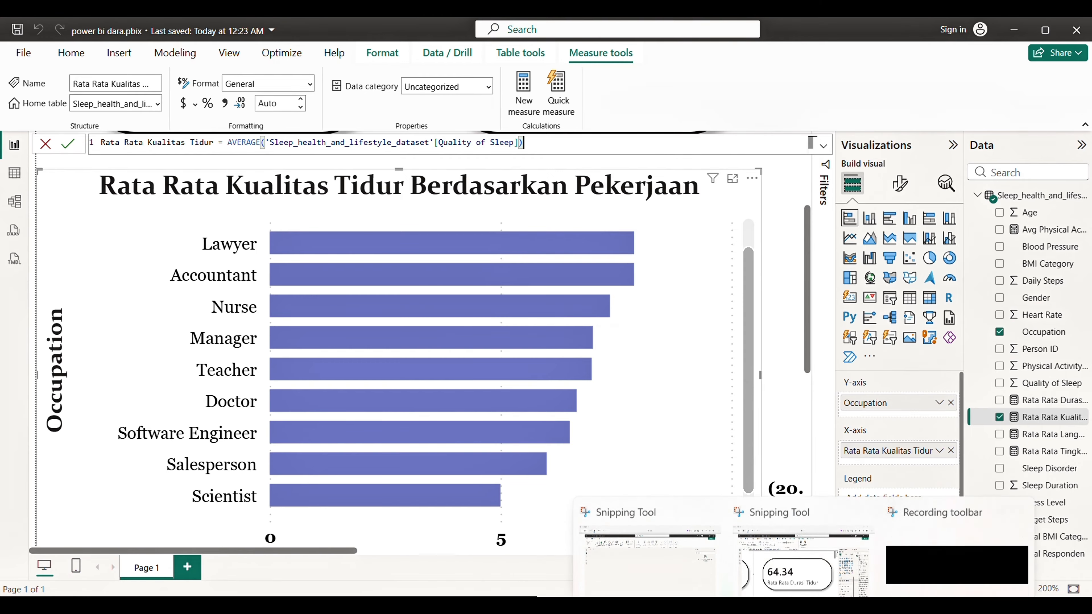
In the Untitled report, assign Rata Rata Kualitas Tidur to the empty bar chart's X-axis and Occupation to its Y-axis
{"action": "mouse_move", "coordinate": [773, 606]}
{"action": "left_click", "coordinate": [801, 555]}
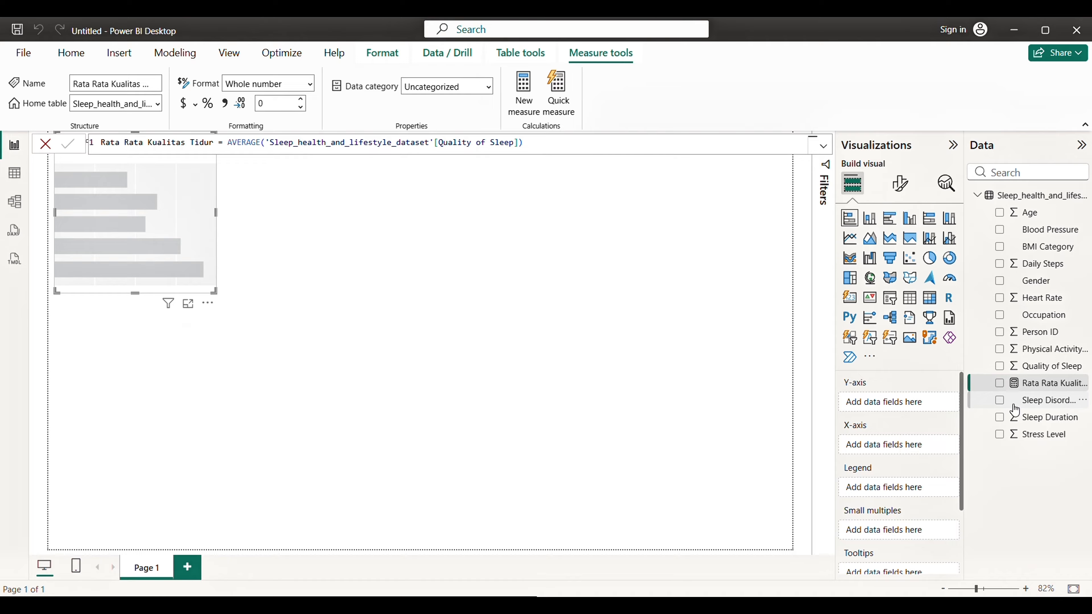
{"action": "left_click_drag", "start_coordinate": [1000, 392], "coordinate": [875, 449]}
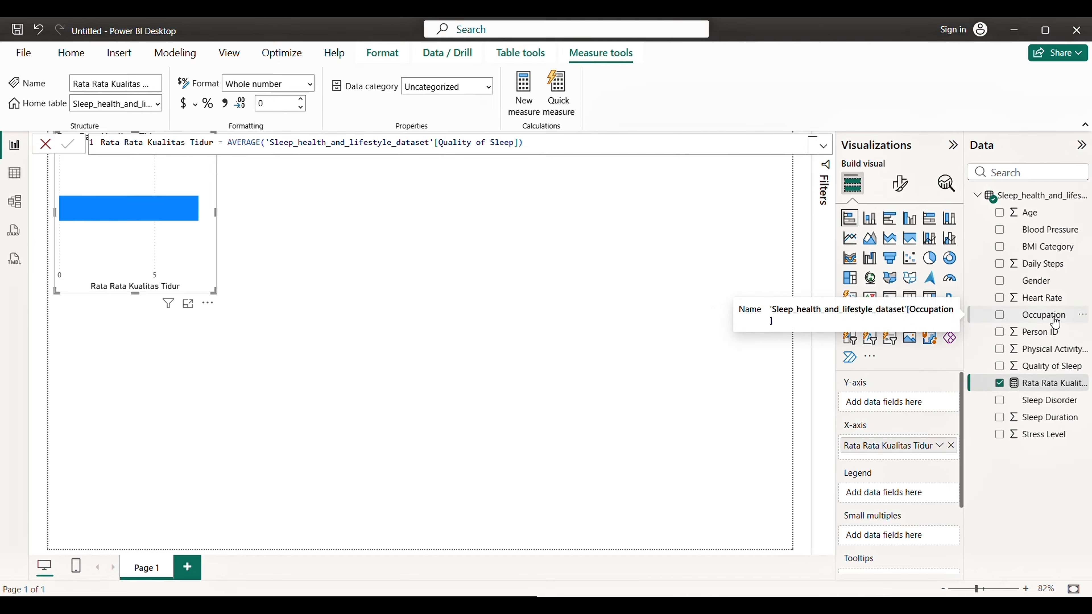
{"action": "left_click_drag", "start_coordinate": [1054, 319], "coordinate": [929, 415]}
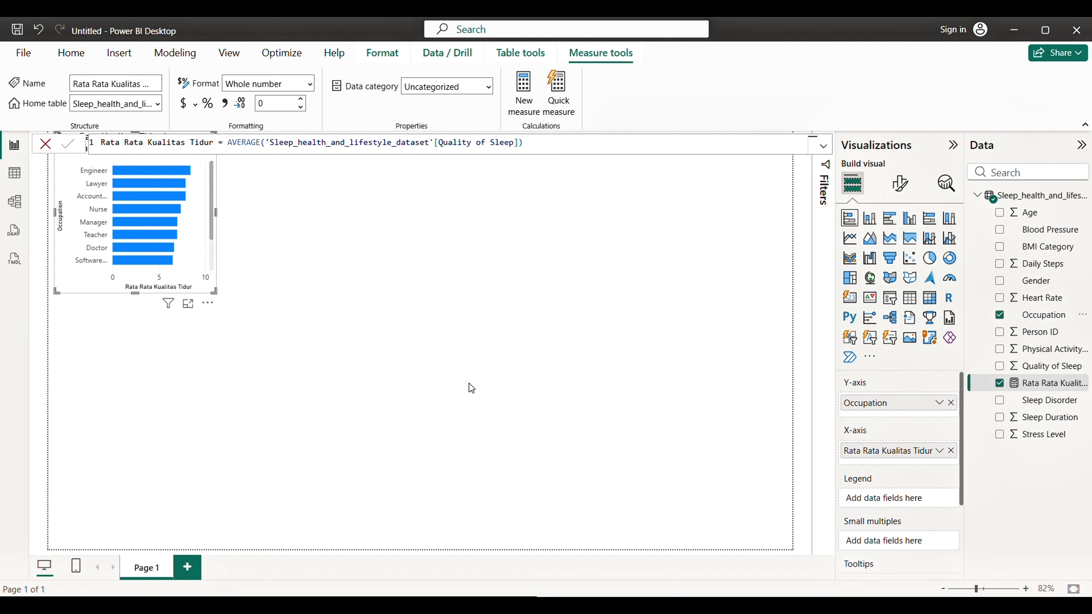
Enlarge the Rata Rata Kualitas Tidur by Occupation bar chart until all occupations fit without scrolling
{"action": "scroll", "coordinate": [179, 235], "scroll_direction": "down", "scroll_amount": 2}
{"action": "scroll", "coordinate": [181, 240], "scroll_direction": "up", "scroll_amount": 2}
{"action": "left_click_drag", "start_coordinate": [220, 296], "coordinate": [280, 301]}
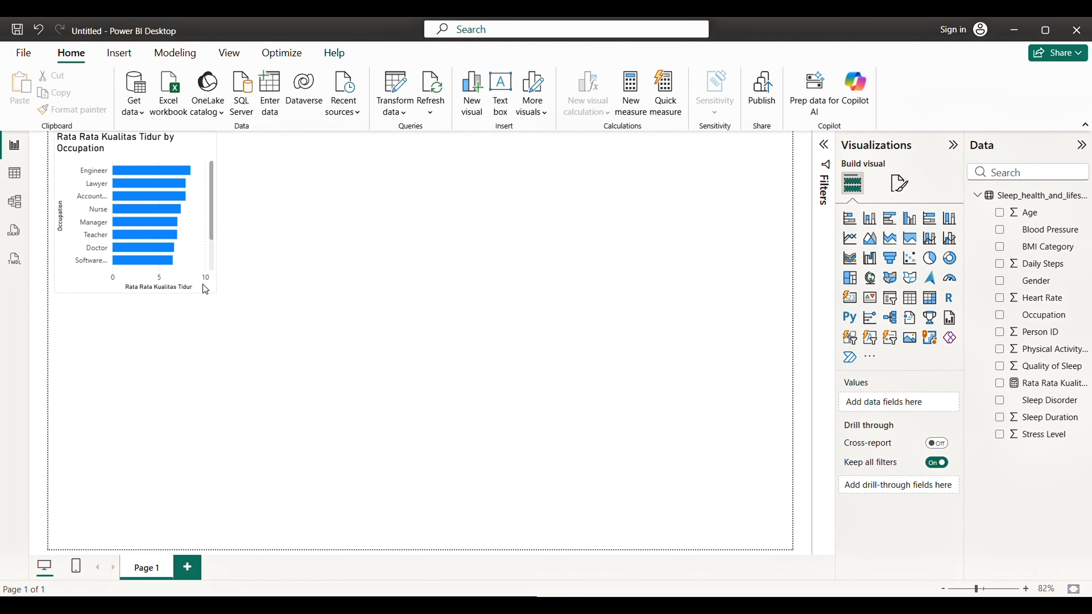
{"action": "left_click", "coordinate": [188, 277]}
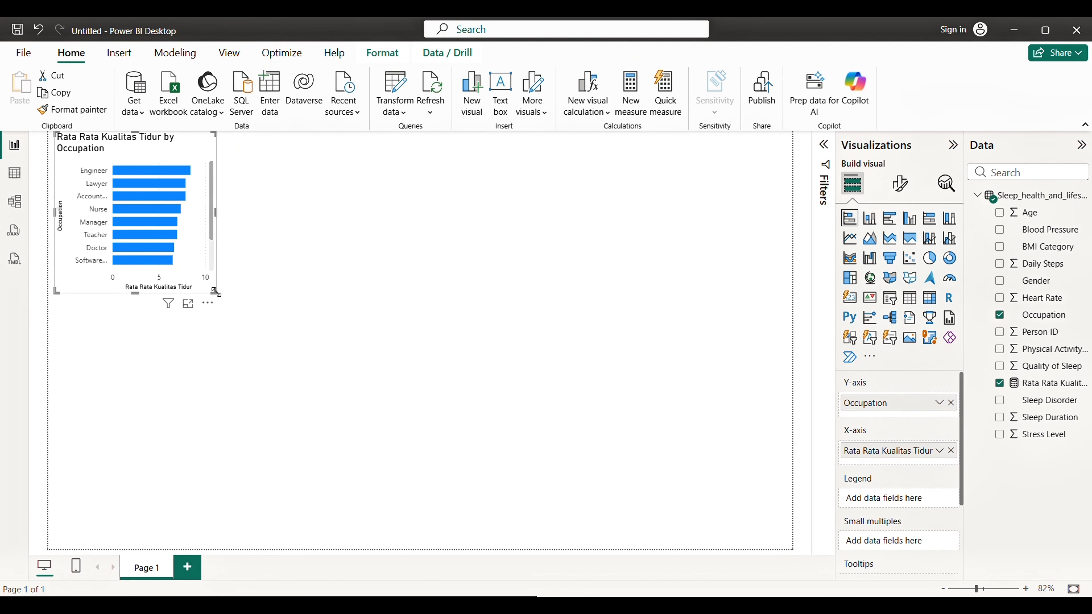
{"action": "left_click_drag", "start_coordinate": [215, 291], "coordinate": [426, 382]}
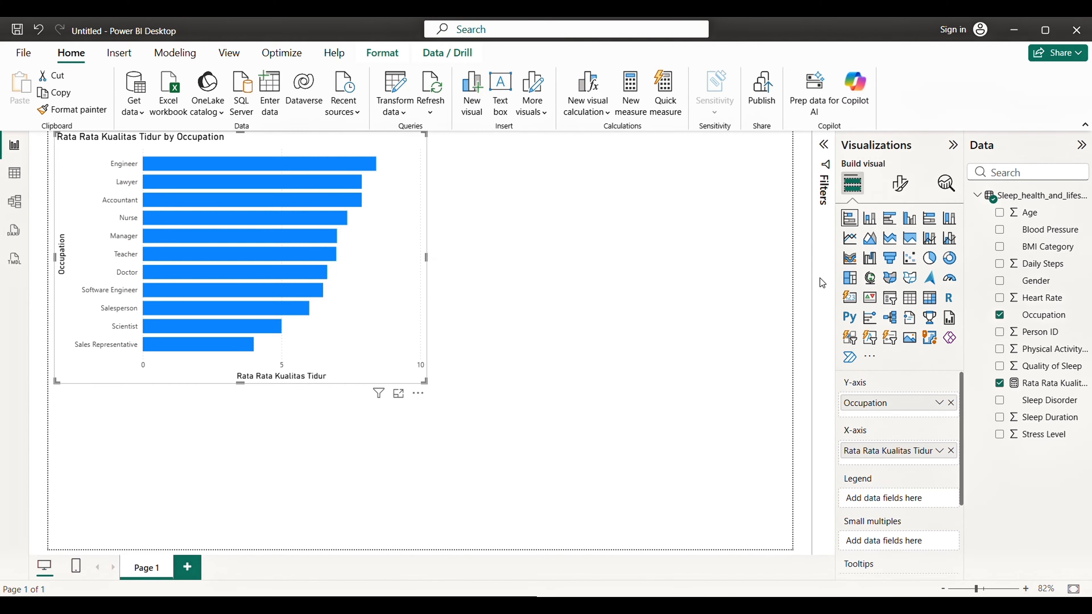
Review the bar chart's formatting options, including the Y-axis values, title and layout settings
{"action": "left_click", "coordinate": [901, 184]}
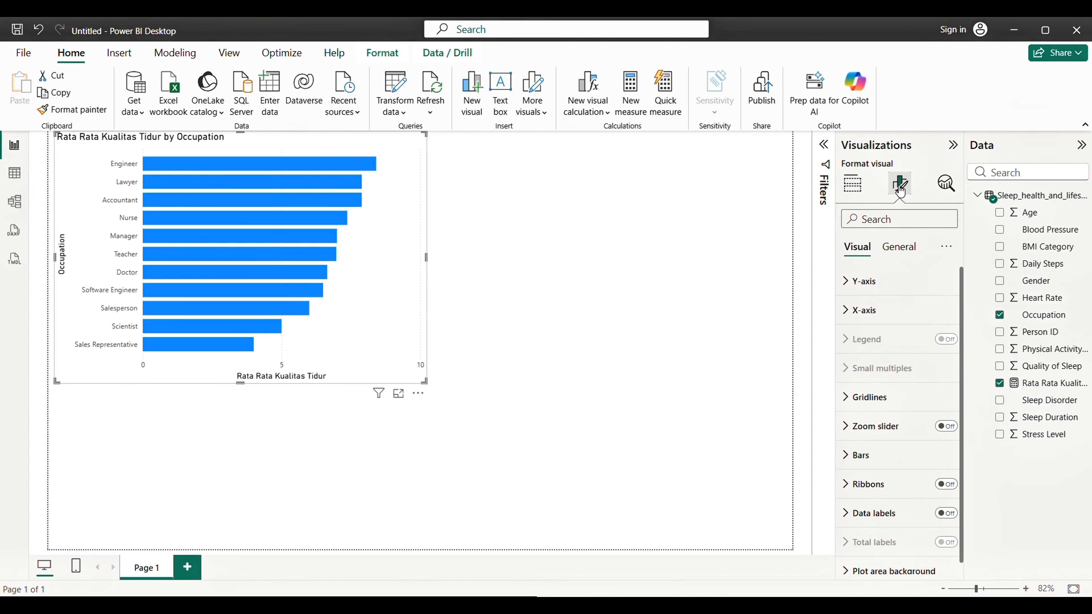
{"action": "left_click", "coordinate": [864, 282]}
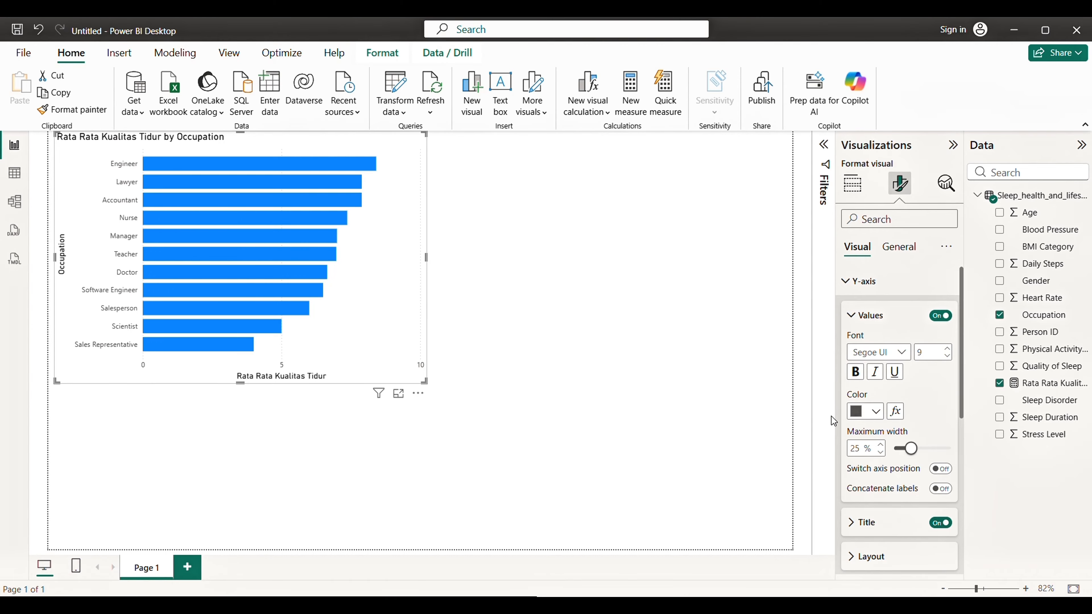
{"action": "scroll", "coordinate": [904, 446], "scroll_direction": "down", "scroll_amount": 5}
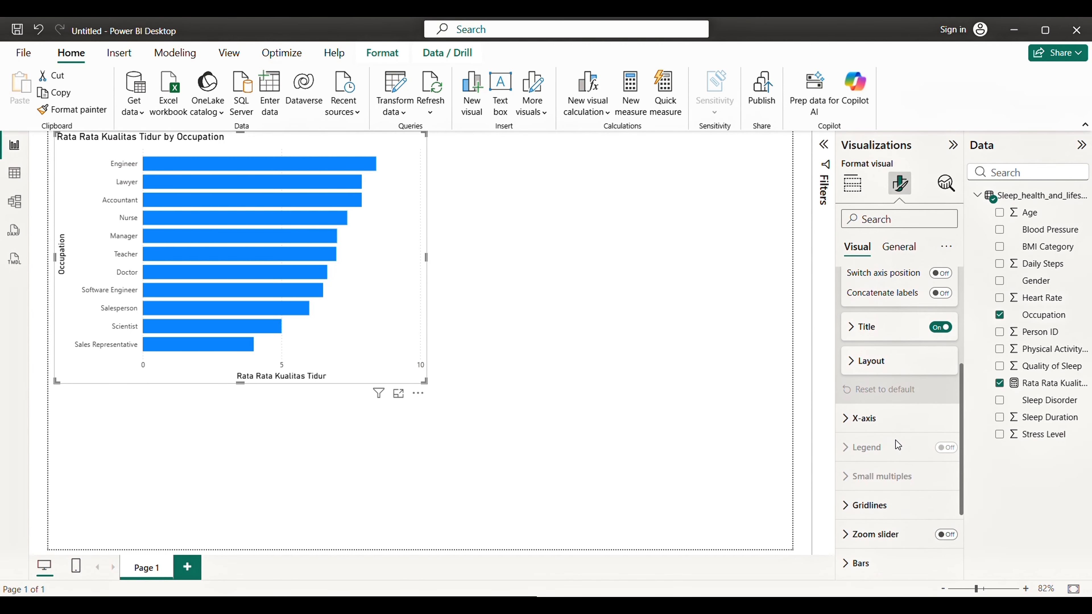
{"action": "scroll", "coordinate": [898, 446], "scroll_direction": "down", "scroll_amount": 1}
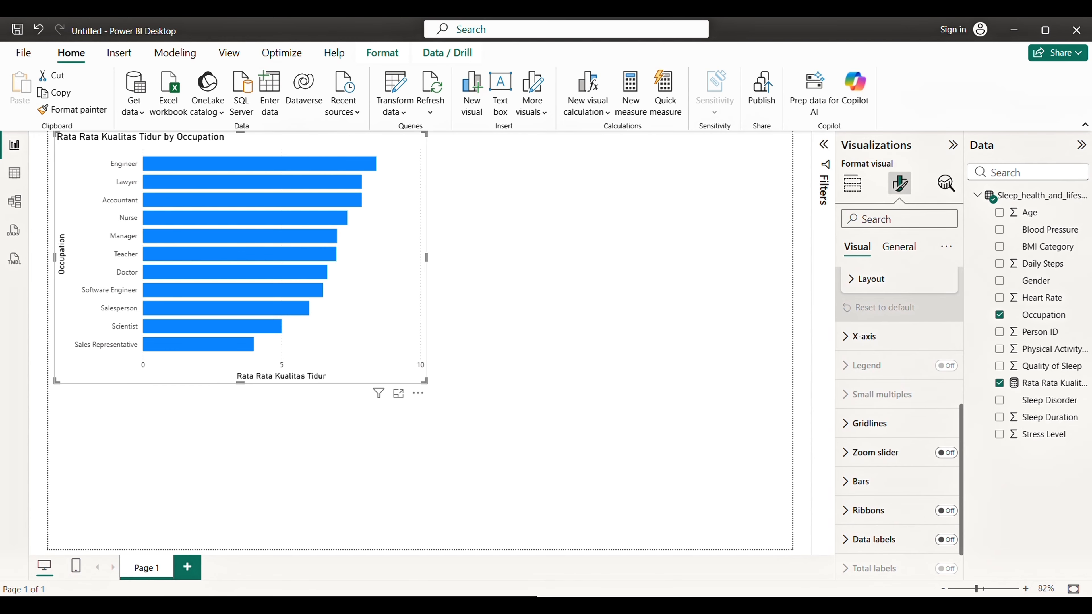
Switch to the power bi dara.pbix report and examine the Distribusi Gangguan Tidur donut chart and its fields
{"action": "mouse_move", "coordinate": [773, 606]}
{"action": "left_click", "coordinate": [697, 547]}
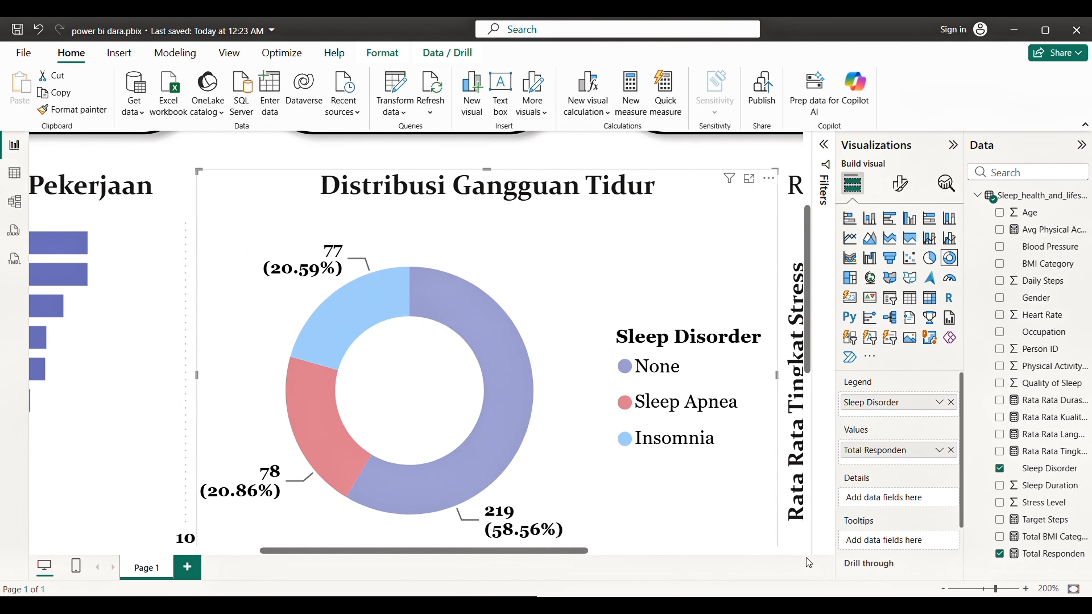
{"action": "mouse_move", "coordinate": [772, 606]}
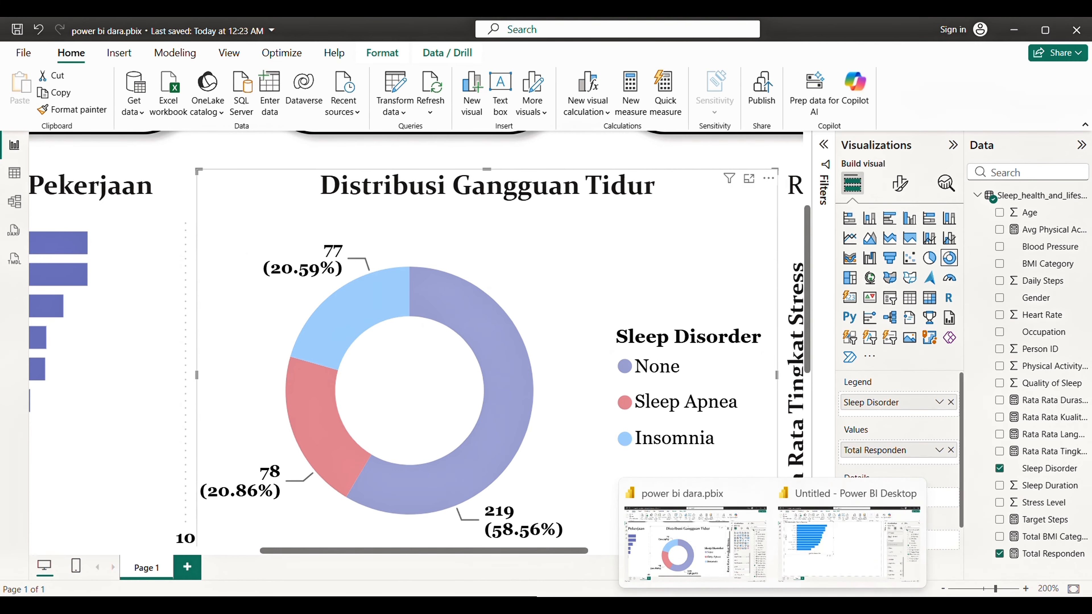
In the Untitled report, add an enlarged donut chart with Total Responden as values and Sleep Disorder as legend
{"action": "left_click", "coordinate": [849, 542]}
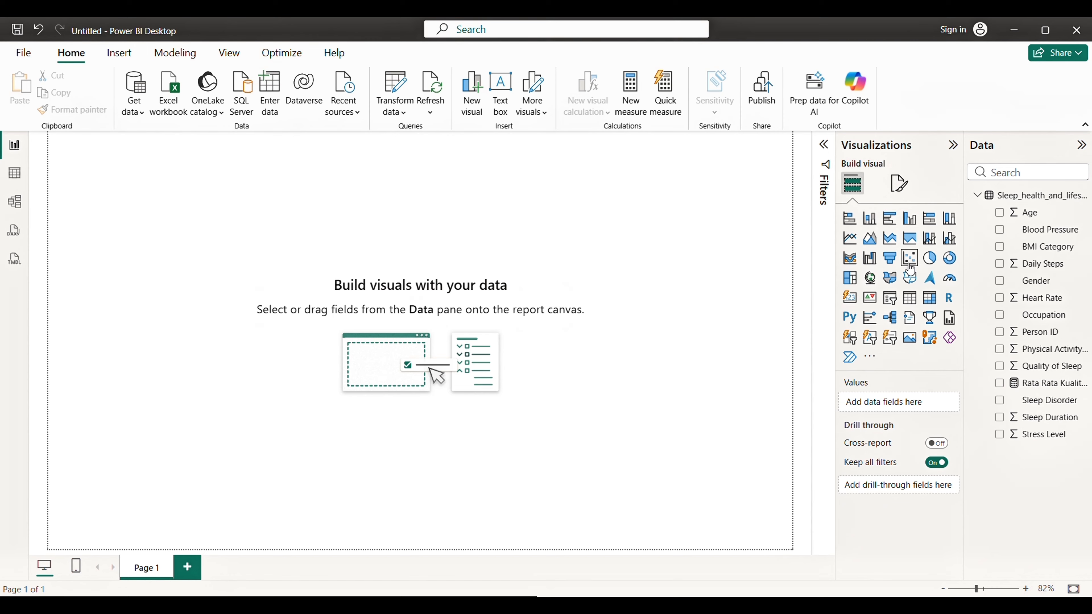
{"action": "left_click", "coordinate": [949, 261]}
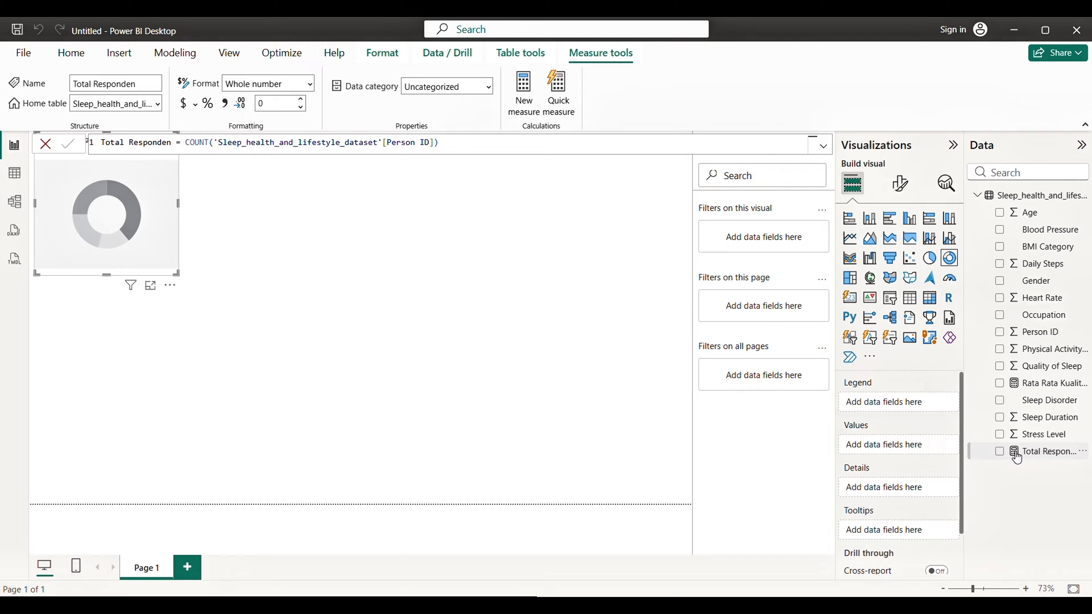
{"action": "left_click_drag", "start_coordinate": [1017, 458], "coordinate": [887, 453]}
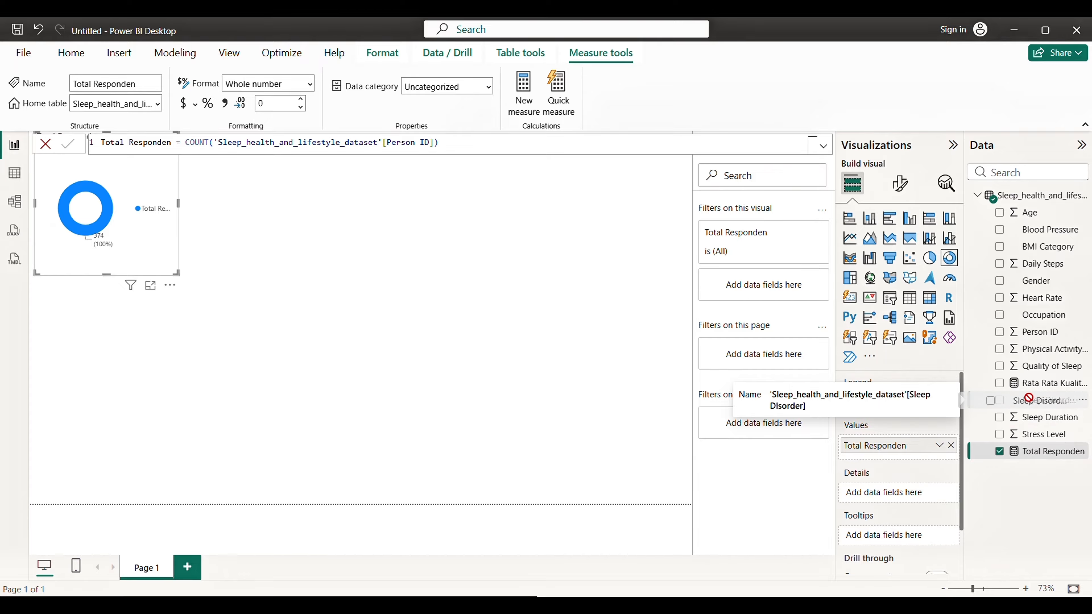
{"action": "left_click_drag", "start_coordinate": [1040, 404], "coordinate": [906, 407]}
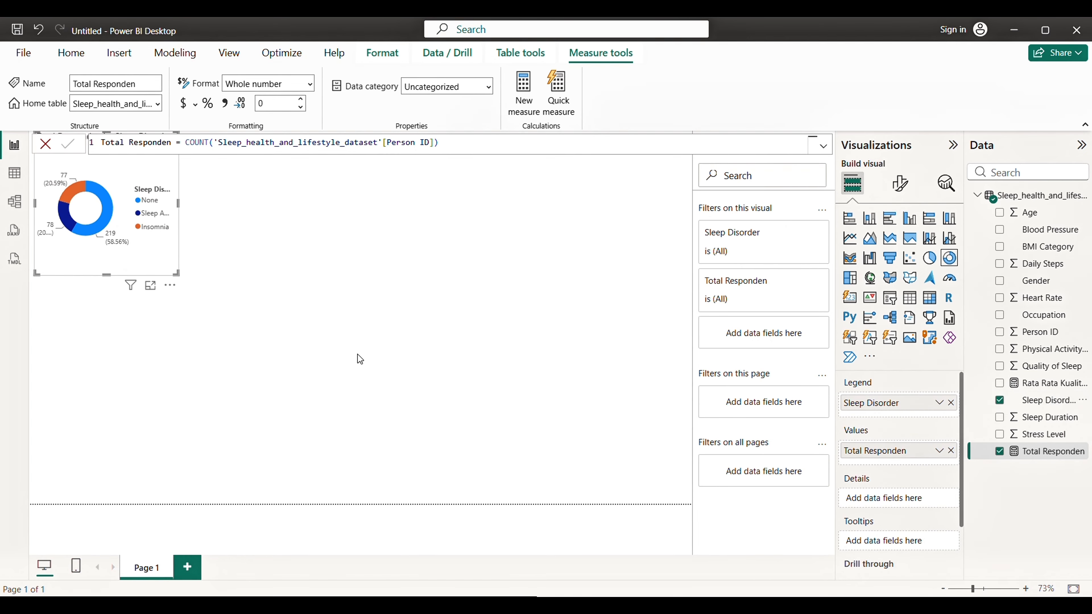
{"action": "left_click_drag", "start_coordinate": [179, 273], "coordinate": [295, 329]}
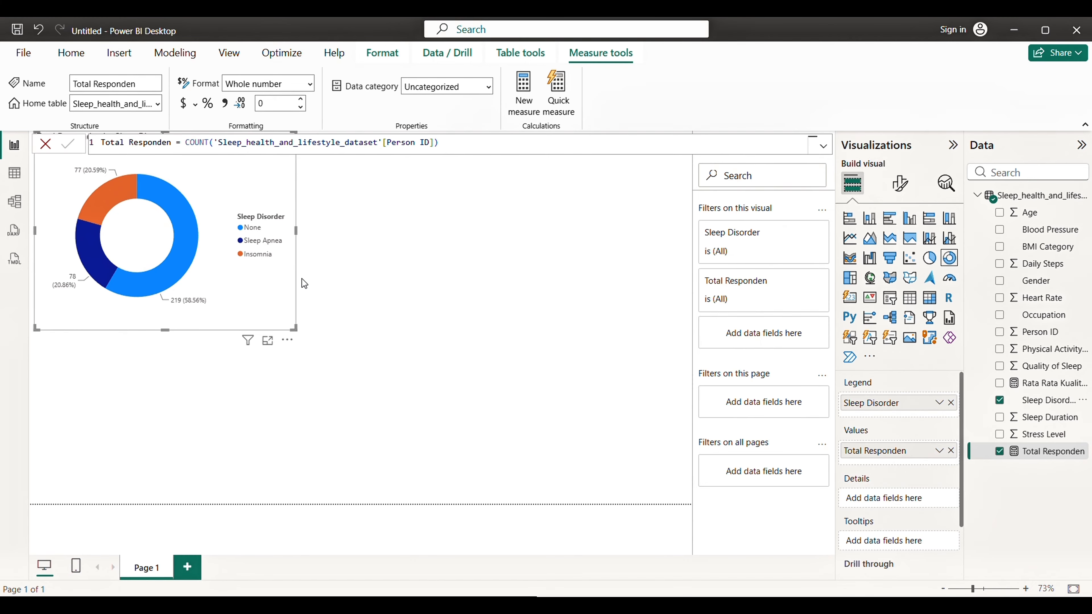
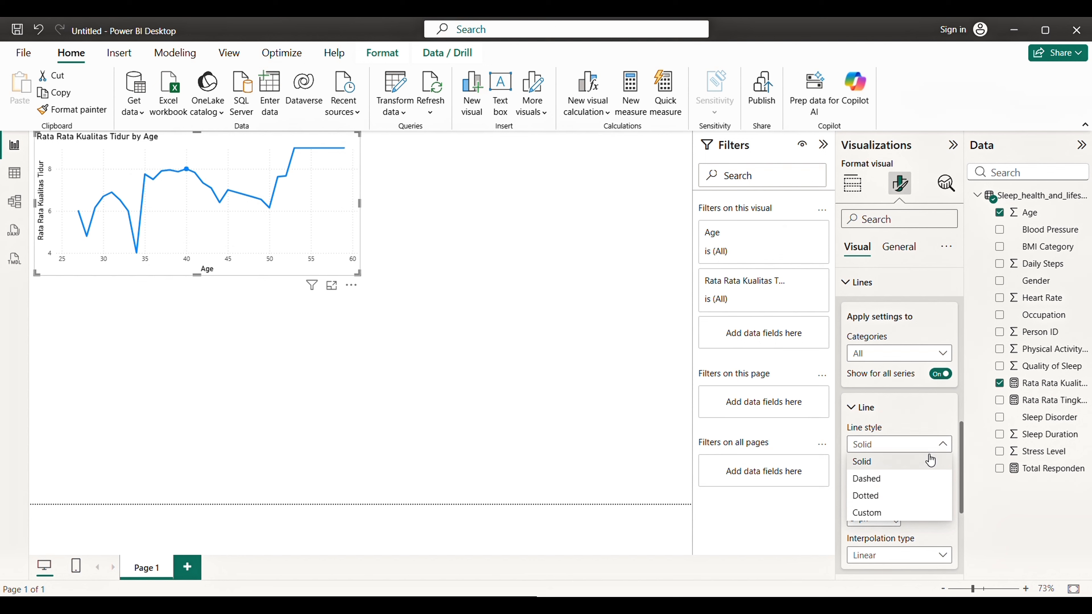
Try Dashed and Dotted styles on the Rata Rata Kualitas Tidur by Age line, restore Solid and set its width to 2 px
{"action": "left_click", "coordinate": [897, 483]}
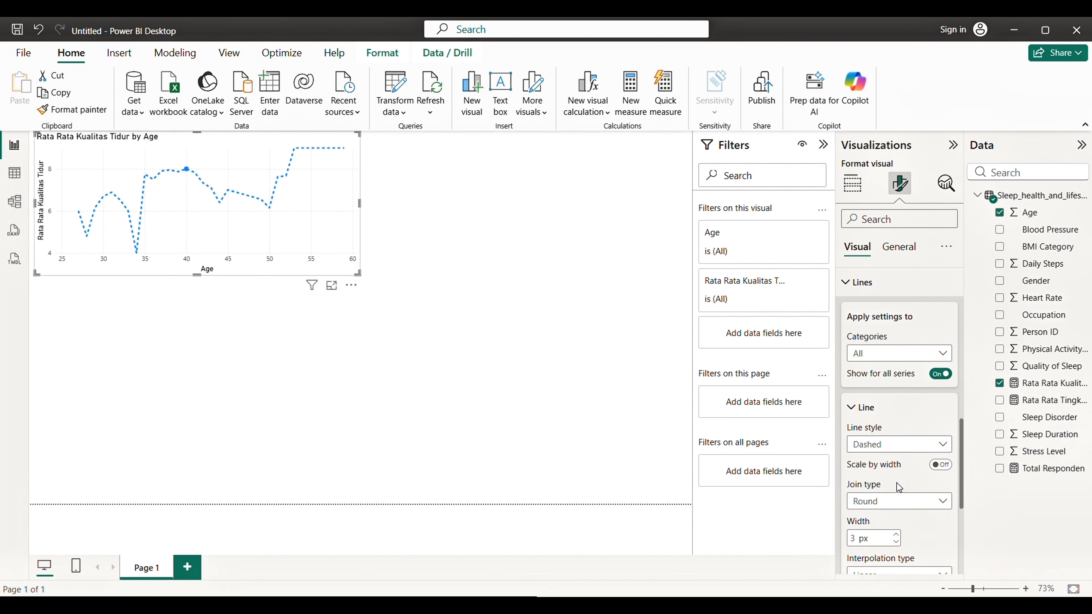
{"action": "left_click", "coordinate": [942, 446]}
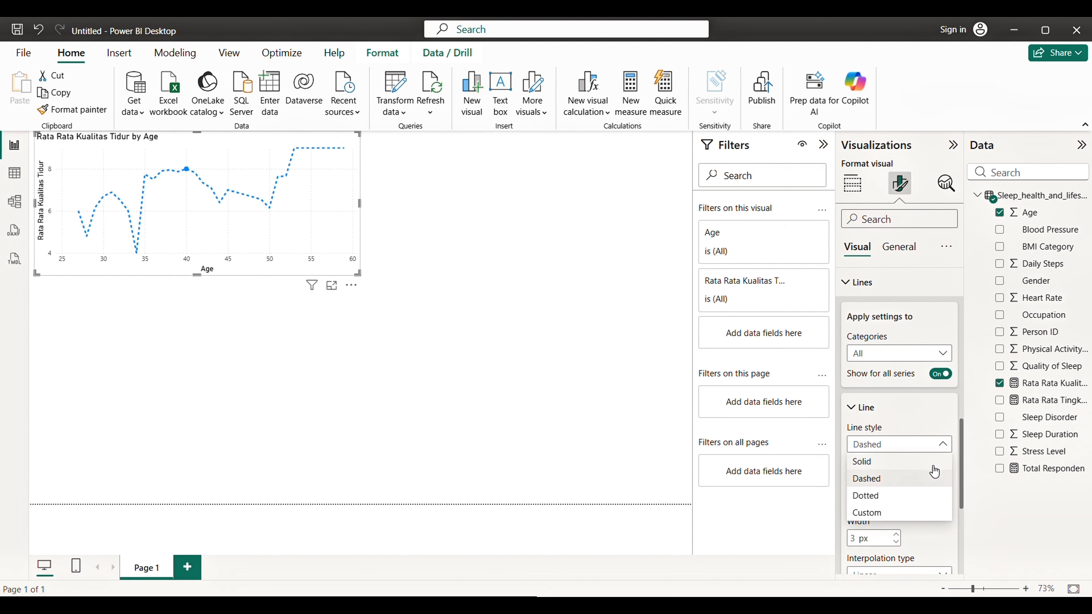
{"action": "left_click", "coordinate": [913, 499]}
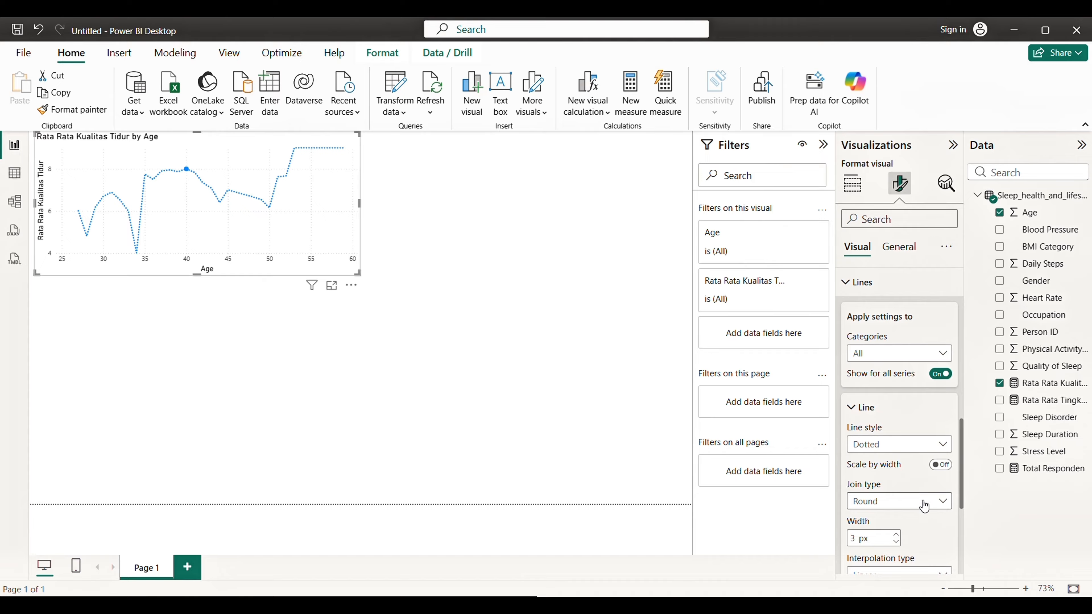
{"action": "left_click", "coordinate": [941, 448]}
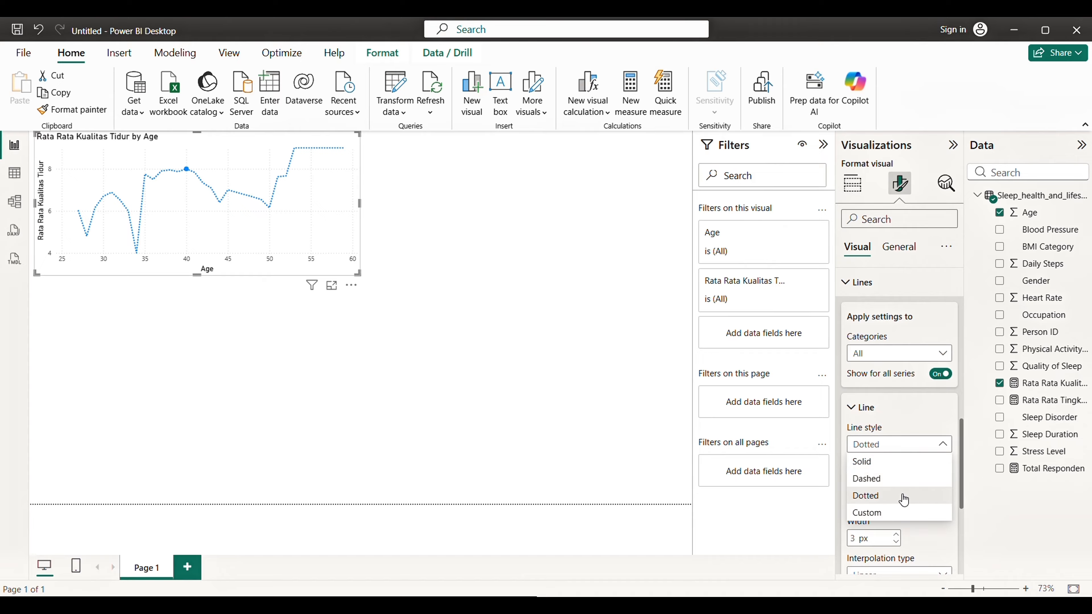
{"action": "left_click", "coordinate": [891, 462]}
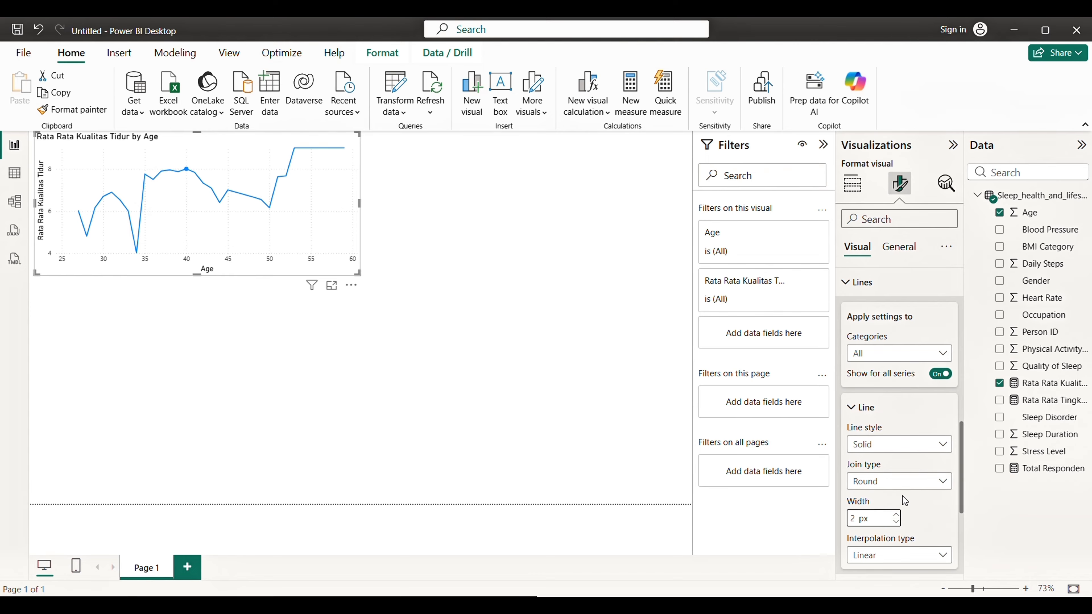
Recolor the Rata Rata Kualitas Tidur by Age line to the lightest red theme shade, keeping 0% transparency
{"action": "scroll", "coordinate": [901, 512], "scroll_direction": "down", "scroll_amount": 2}
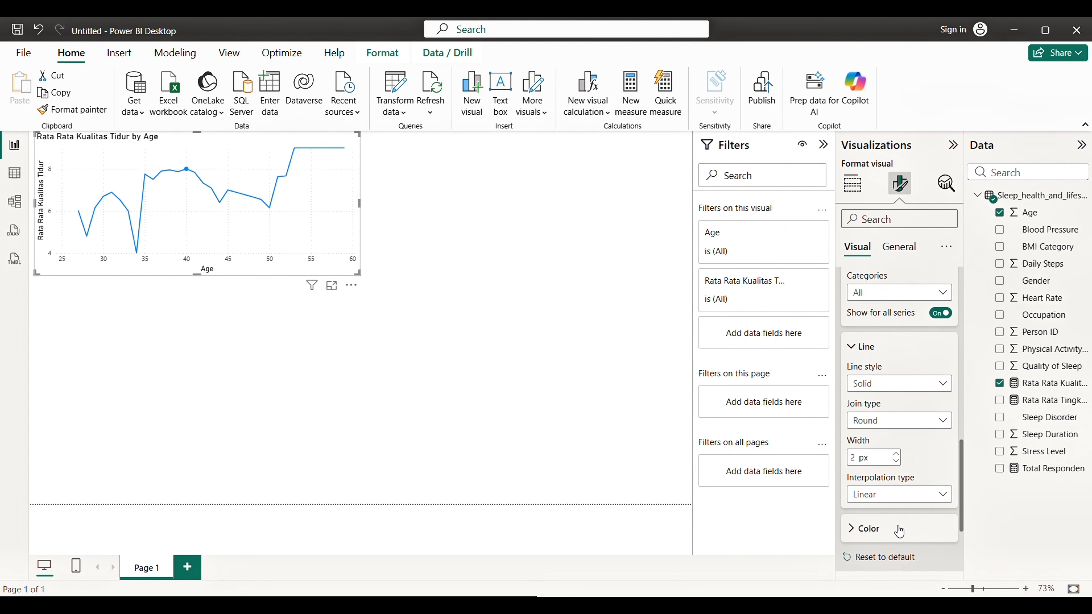
{"action": "left_click", "coordinate": [900, 531]}
{"action": "scroll", "coordinate": [900, 531], "scroll_direction": "down", "scroll_amount": 2}
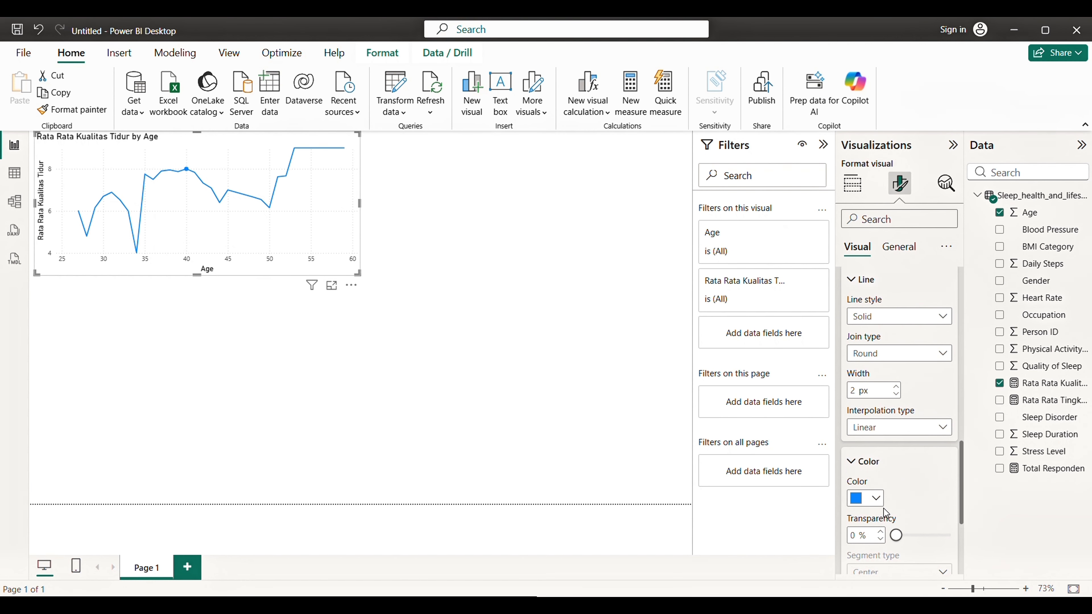
{"action": "left_click", "coordinate": [877, 500]}
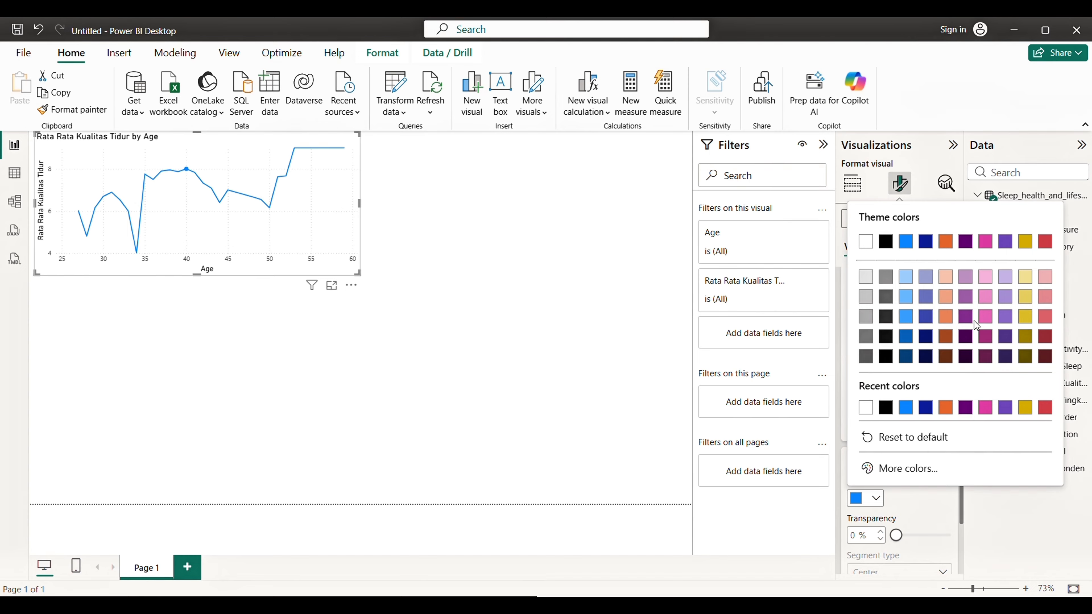
{"action": "left_click", "coordinate": [1046, 277]}
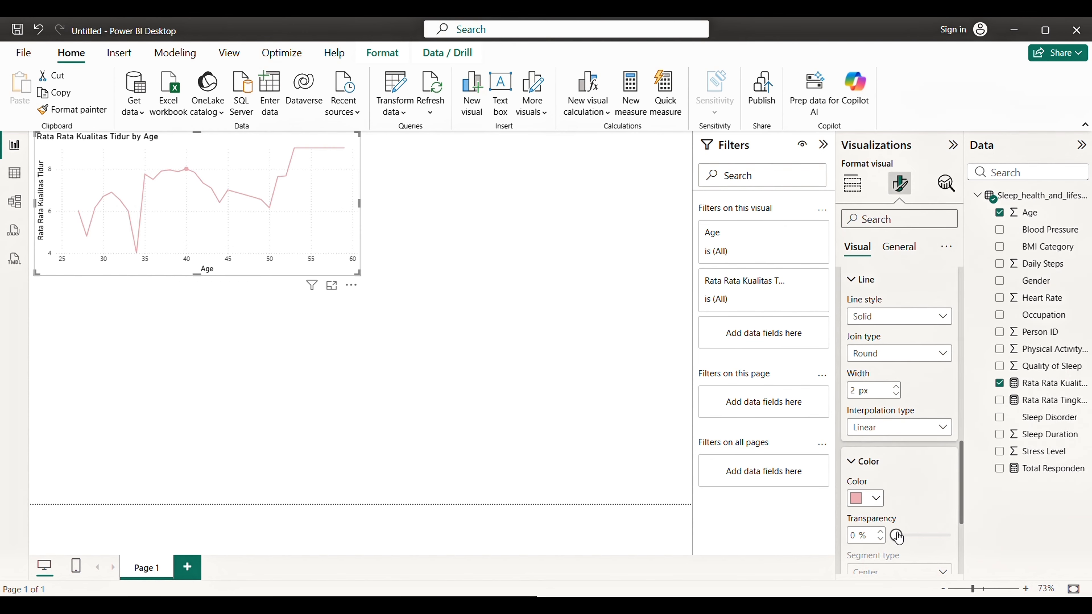
{"action": "mouse_move", "coordinate": [897, 535]}
{"action": "left_mouse_down"}
{"action": "mouse_move", "coordinate": [927, 538]}
{"action": "mouse_move", "coordinate": [896, 541]}
{"action": "left_mouse_up"}
Try shading the area under the Rata Rata Kualitas Tidur by Age line
{"action": "scroll", "coordinate": [896, 495], "scroll_direction": "down", "scroll_amount": 3}
{"action": "scroll", "coordinate": [897, 500], "scroll_direction": "down", "scroll_amount": 1}
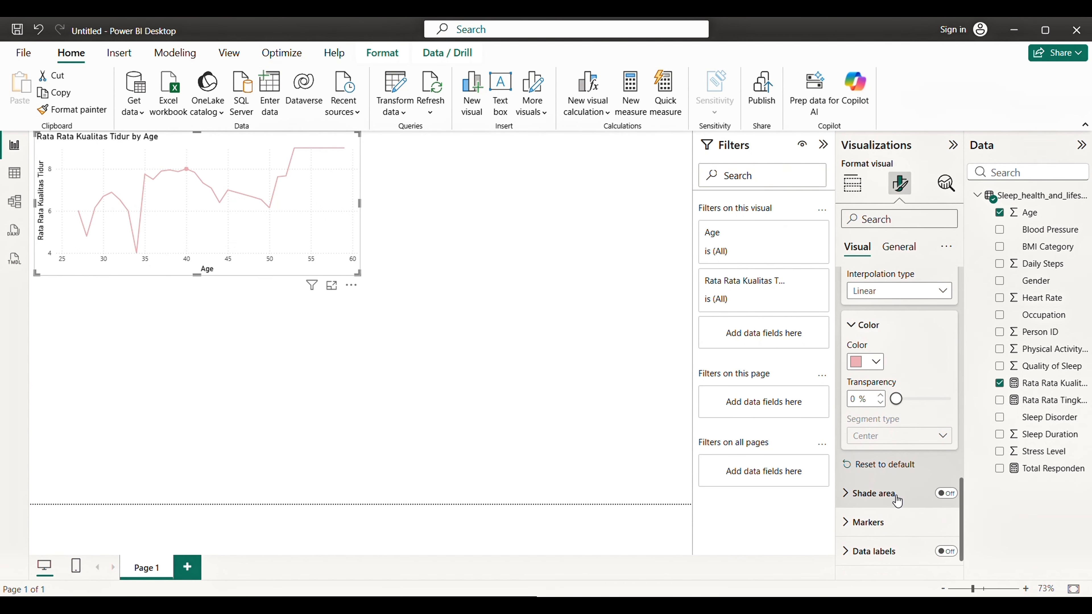
{"action": "left_click", "coordinate": [895, 495]}
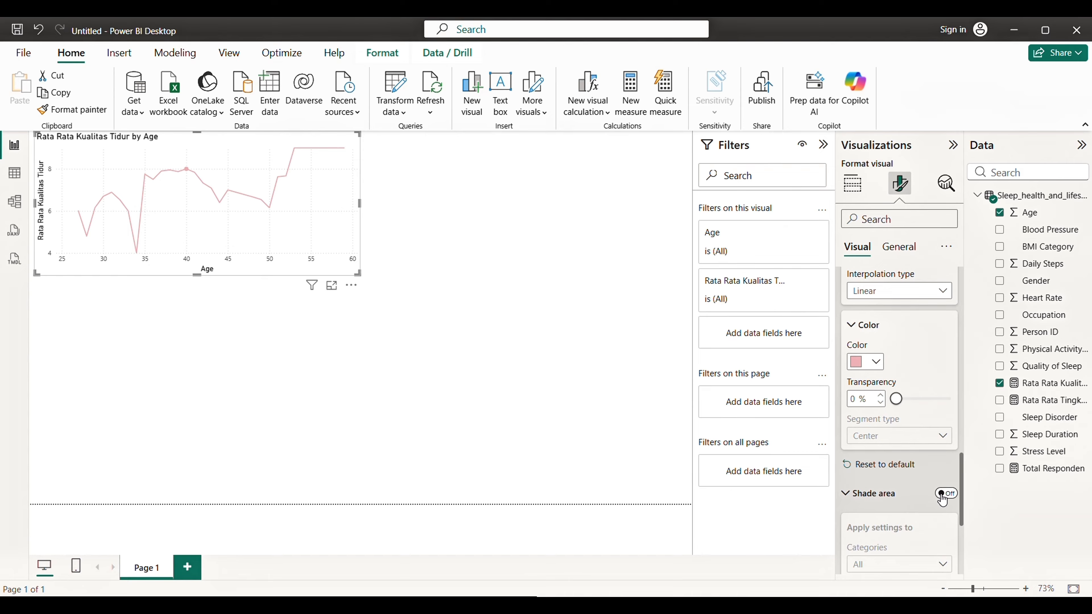
{"action": "left_click", "coordinate": [942, 496]}
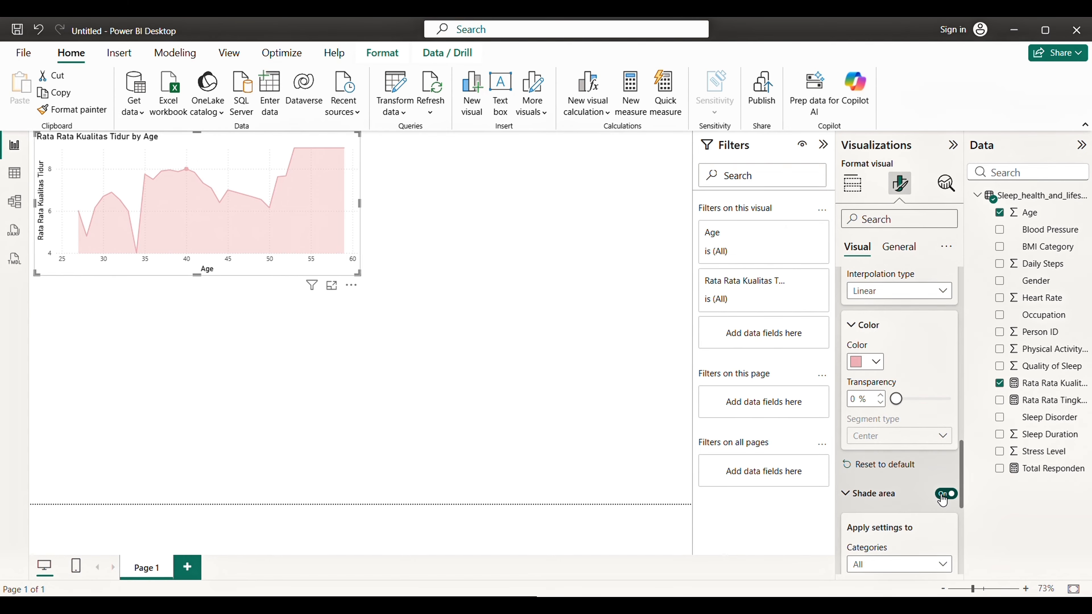
{"action": "left_click", "coordinate": [943, 499]}
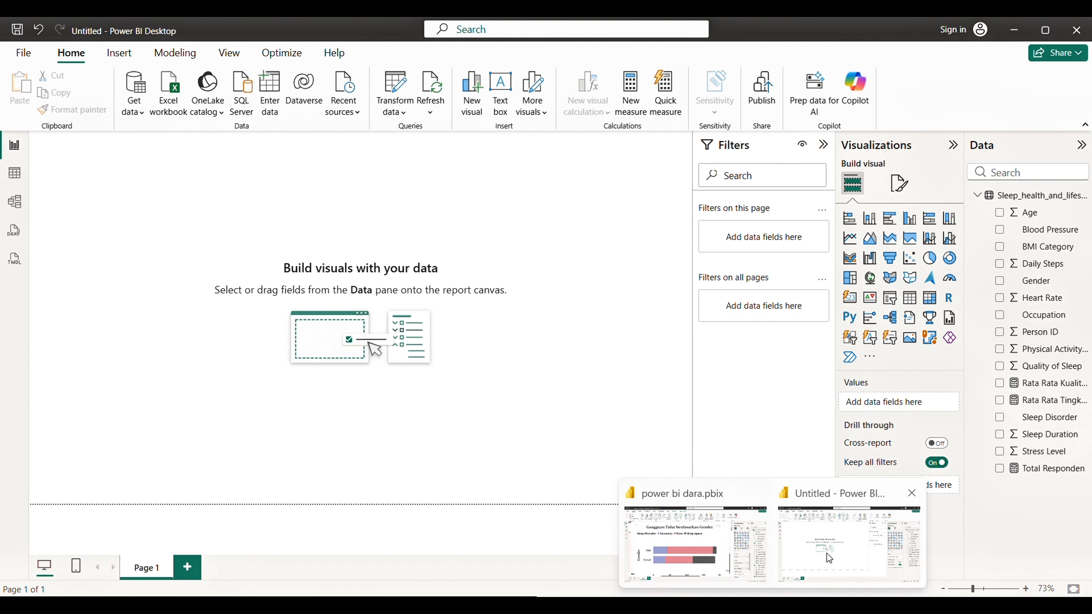
In the Untitled report, build an enlarged 100% stacked bar chart of Total Responden by Gender with Sleep Disorder as legend
{"action": "left_click", "coordinate": [827, 553]}
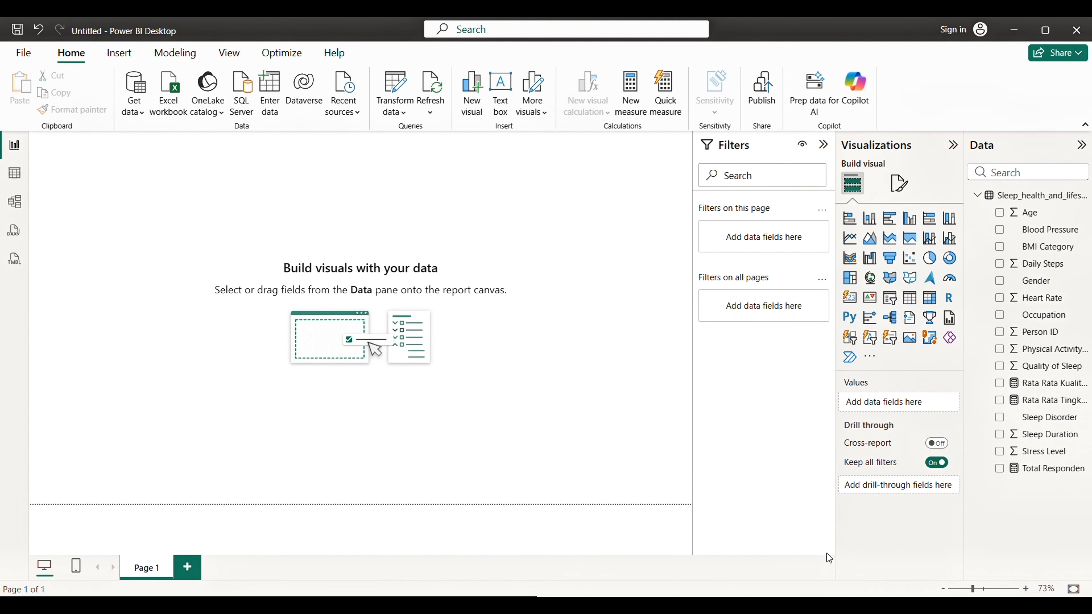
{"action": "left_click", "coordinate": [930, 220]}
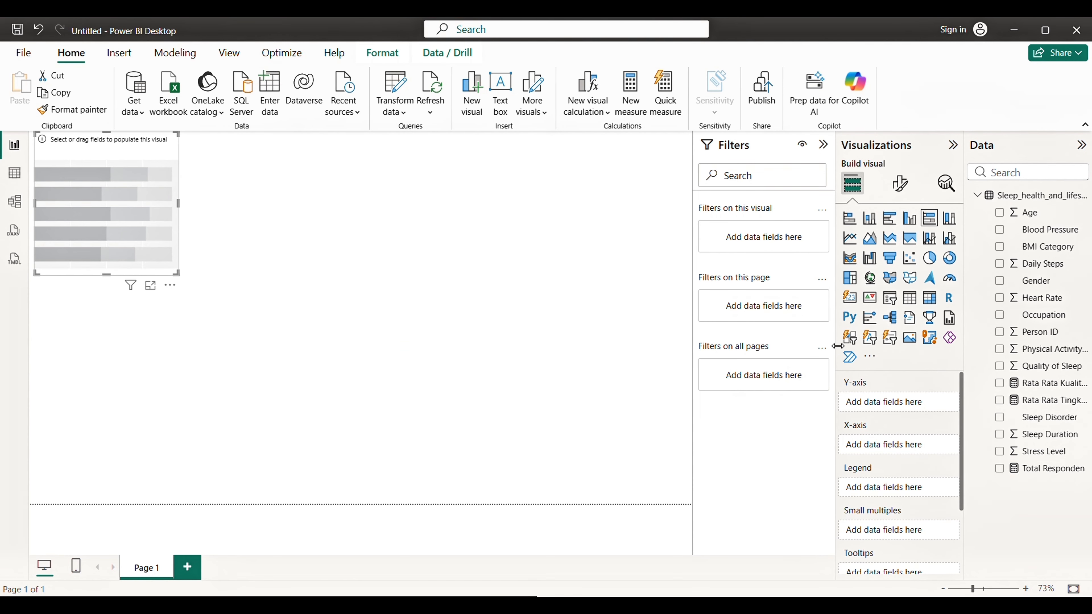
{"action": "left_click_drag", "start_coordinate": [1003, 472], "coordinate": [879, 454]}
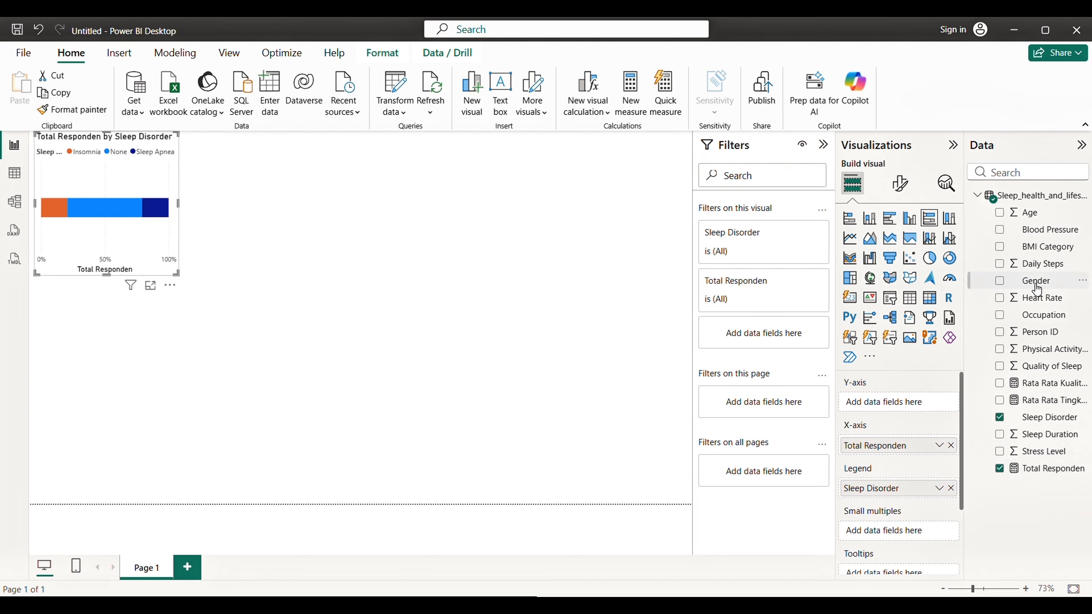
{"action": "left_click_drag", "start_coordinate": [1037, 281], "coordinate": [907, 406]}
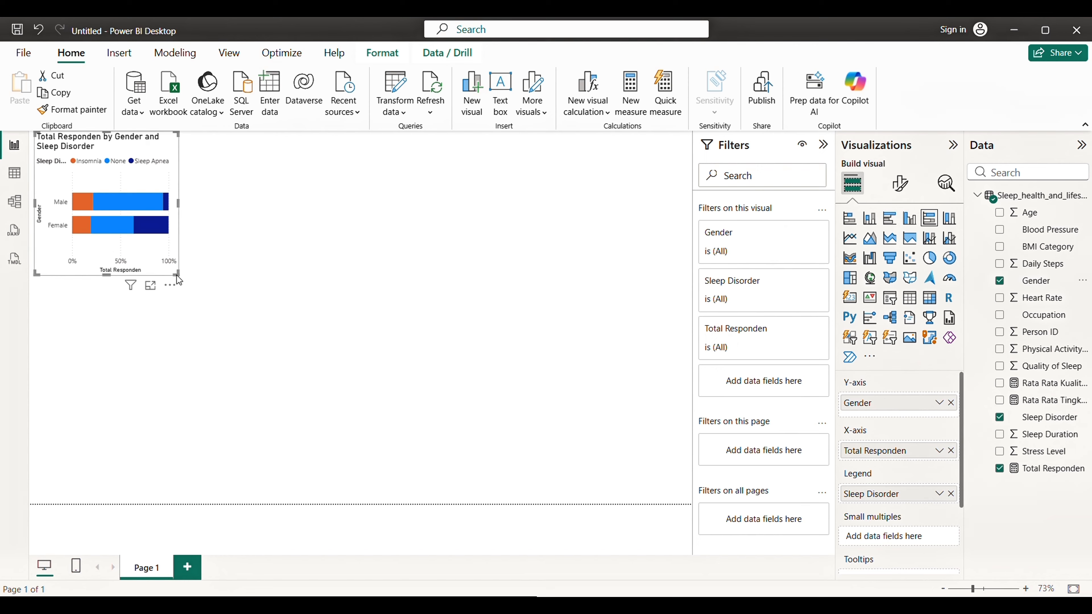
{"action": "left_click_drag", "start_coordinate": [178, 280], "coordinate": [518, 426]}
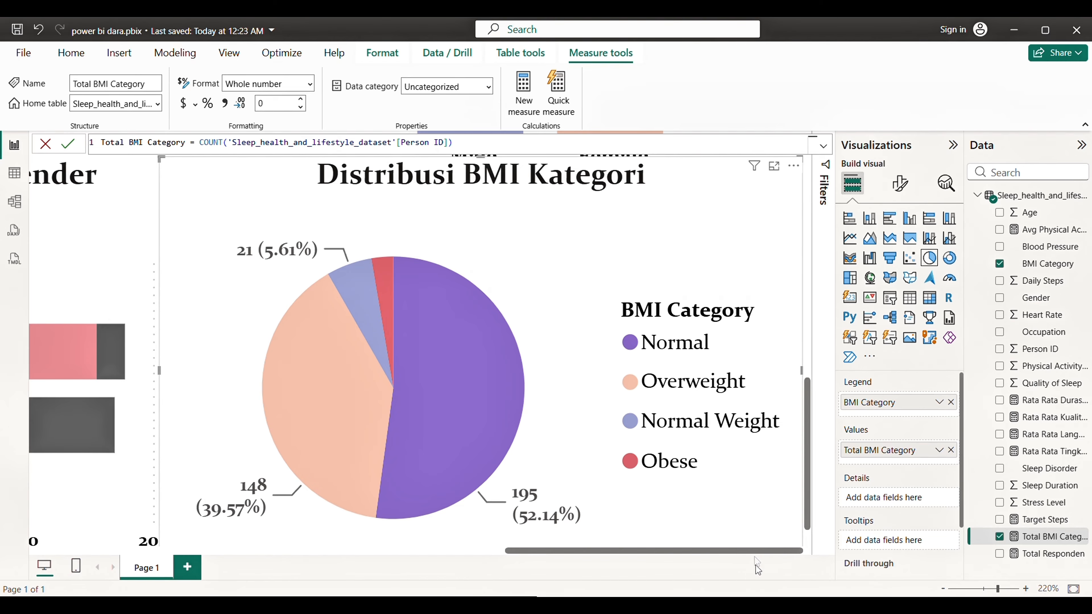
Switch from power bi dara.pbix to the Untitled report and add an empty pie chart
{"action": "mouse_move", "coordinate": [773, 607]}
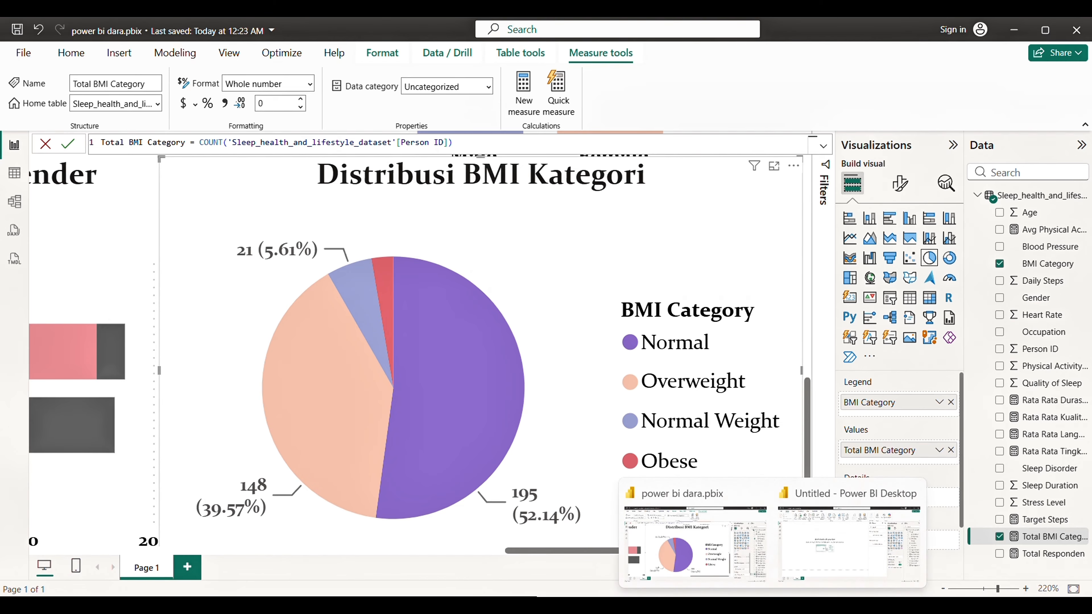
{"action": "left_click", "coordinate": [823, 570]}
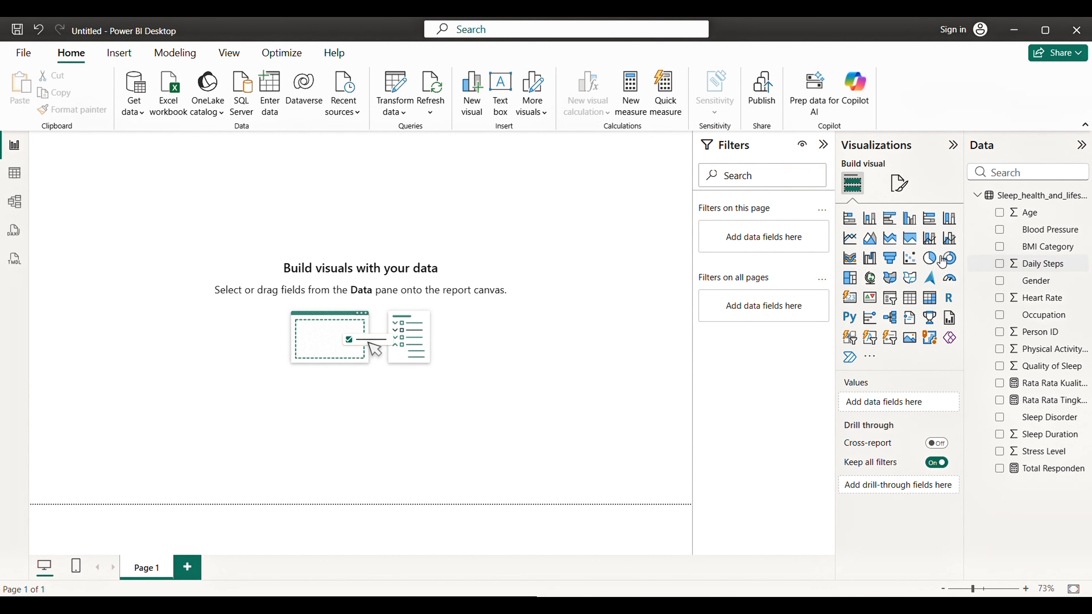
{"action": "left_click", "coordinate": [930, 258]}
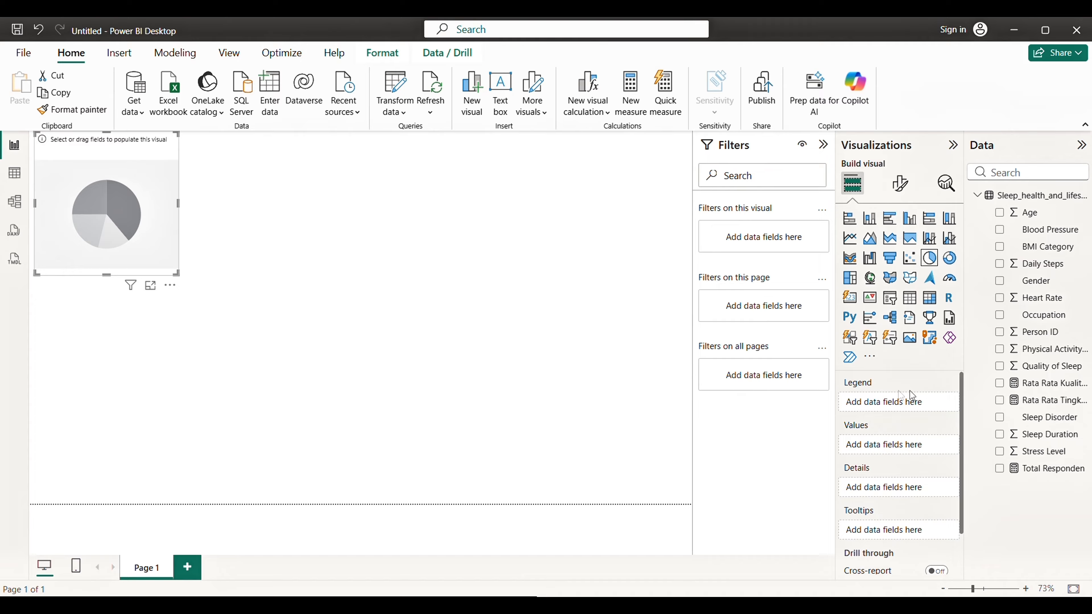
Create the measure Total BMI Category = COUNT('Sleep_health_and_lifestyle_dataset'[Person ID]) and use it as the pie chart's values with BMI Category as legend
{"action": "left_click", "coordinate": [632, 107]}
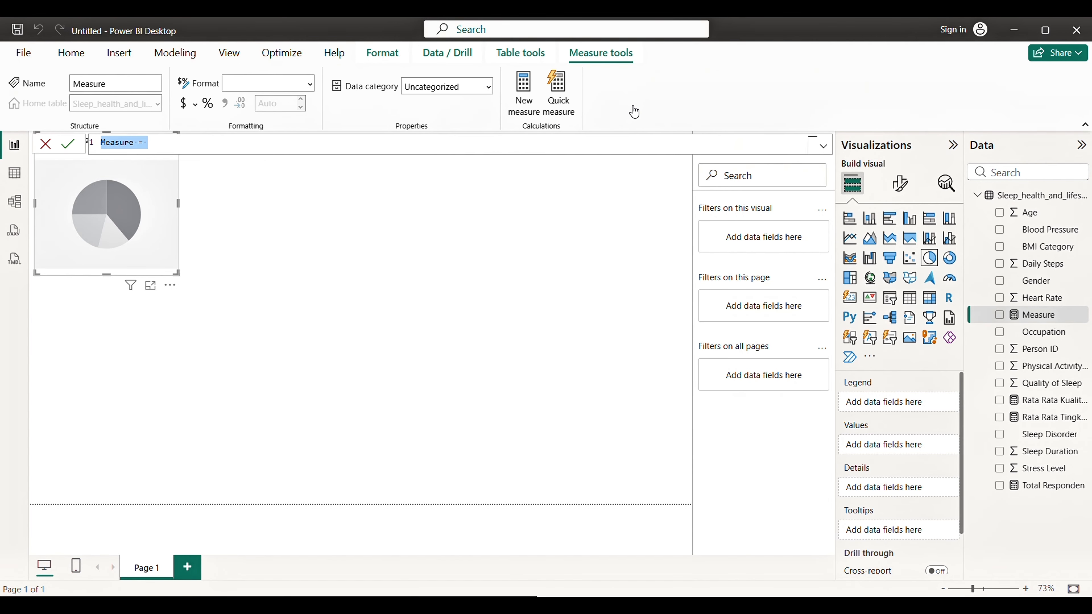
{"action": "key", "text": "BackSpace"}
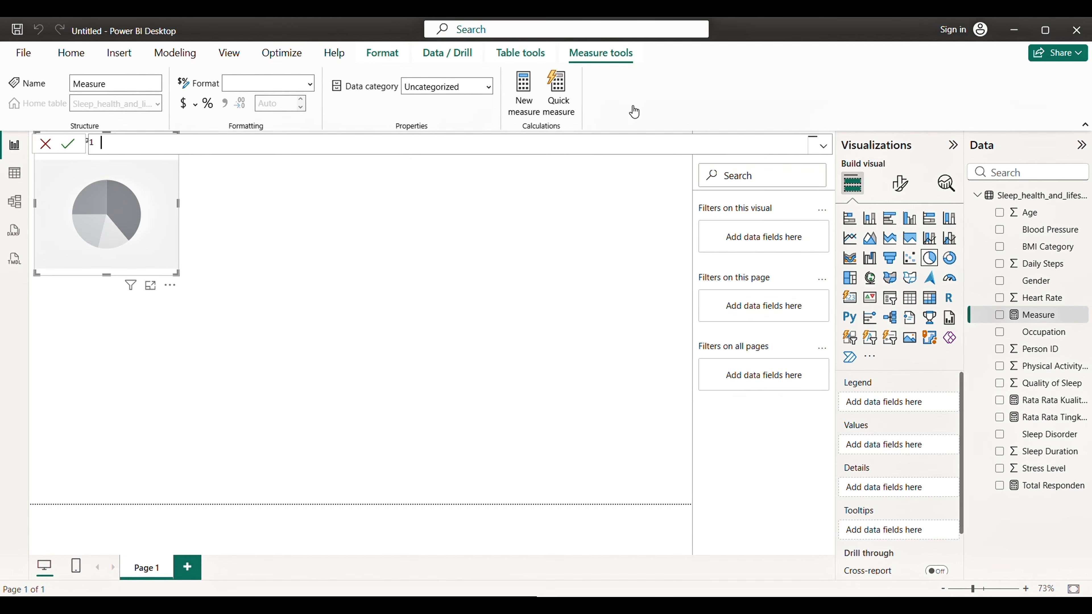
{"action": "type", "text": "Total BMI Category = COUNT('Sleep_health_and_lifestyle_dataset'[Person ID])"}
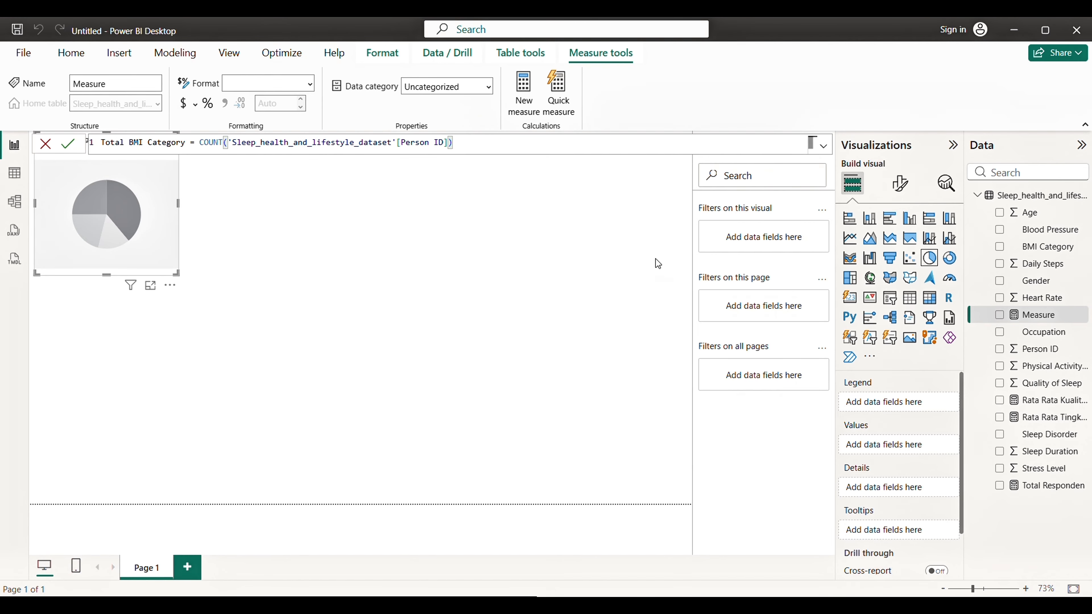
{"action": "key", "text": "Return"}
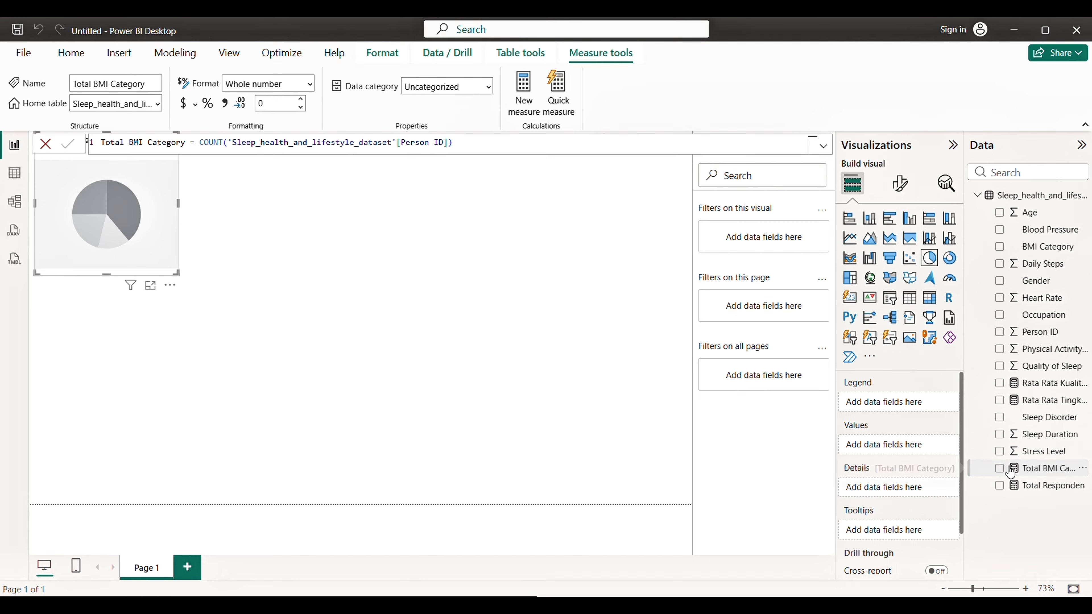
{"action": "left_click_drag", "start_coordinate": [1009, 472], "coordinate": [878, 453]}
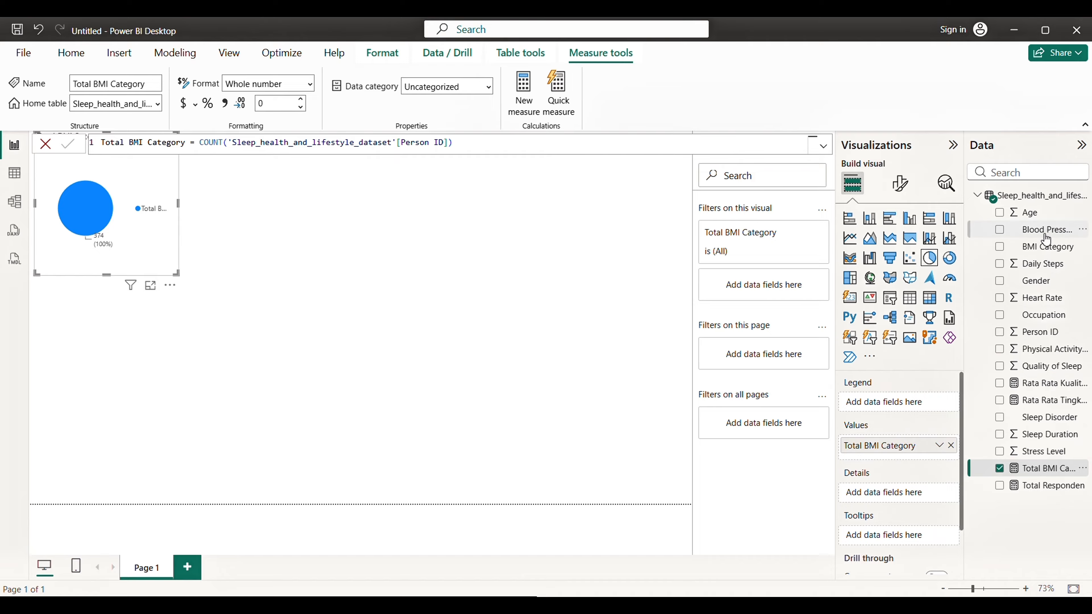
{"action": "left_click_drag", "start_coordinate": [1048, 249], "coordinate": [915, 409]}
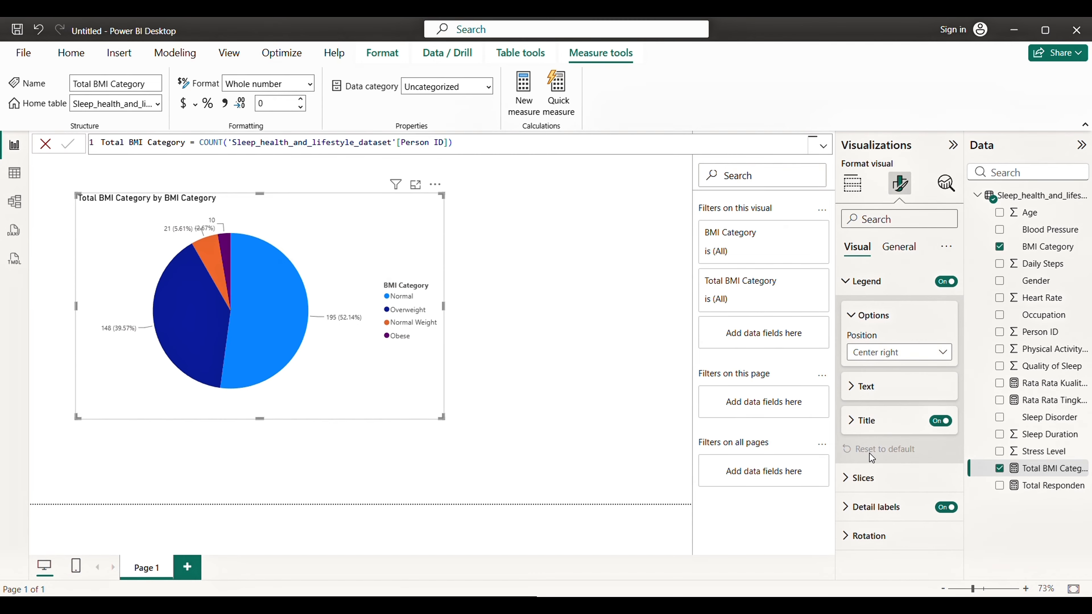
Color the Normal slice of the BMI Category pie chart dark purple #50005c
{"action": "left_click", "coordinate": [865, 478]}
{"action": "scroll", "coordinate": [886, 460], "scroll_direction": "down", "scroll_amount": 3}
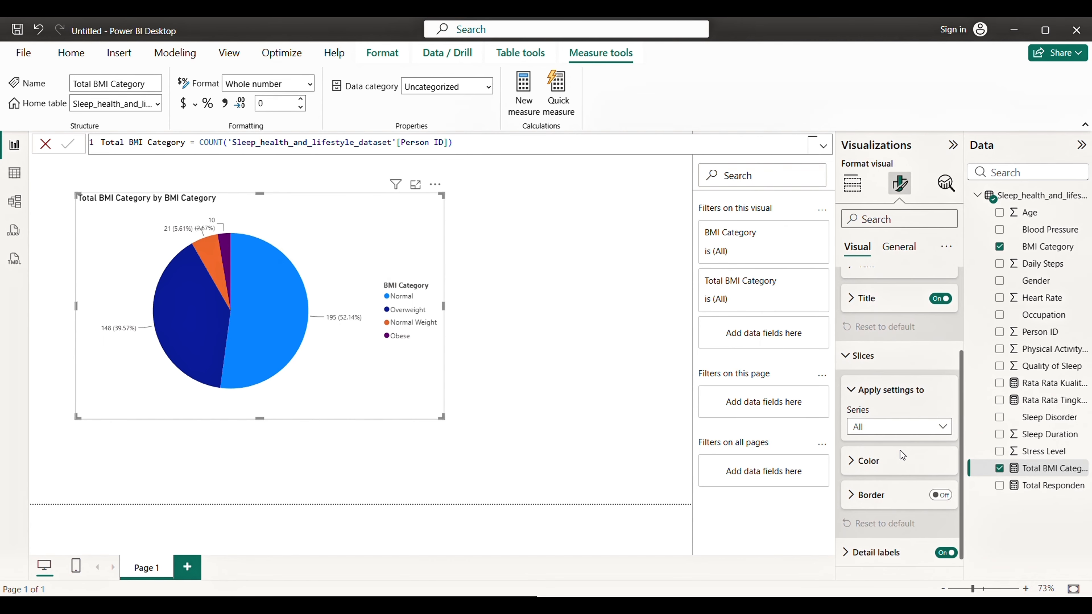
{"action": "left_click", "coordinate": [907, 459]}
{"action": "left_click", "coordinate": [946, 428]}
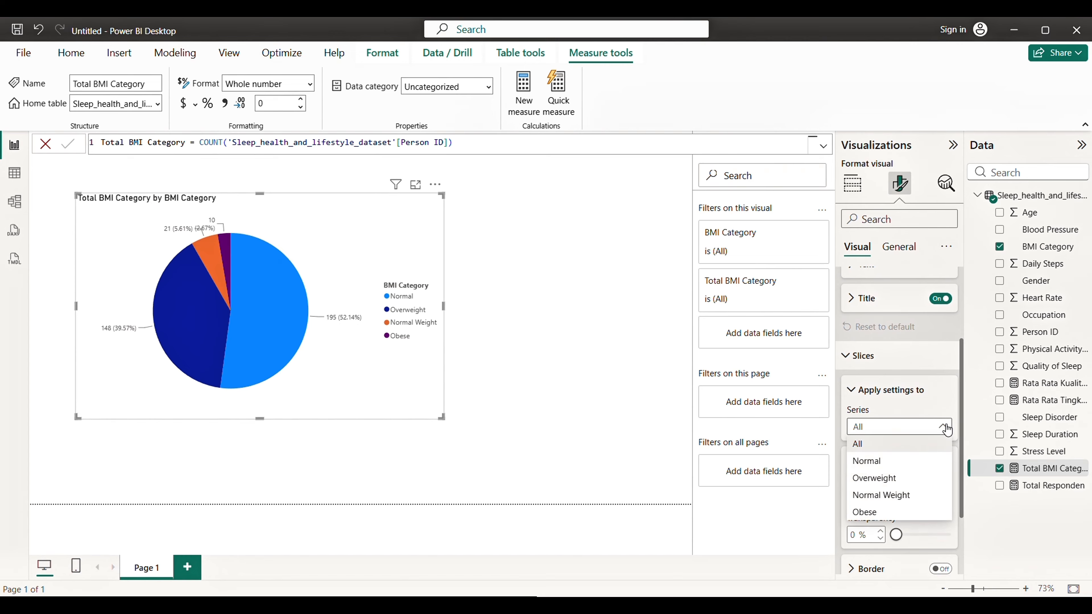
{"action": "left_click", "coordinate": [886, 463]}
{"action": "left_click", "coordinate": [876, 498]}
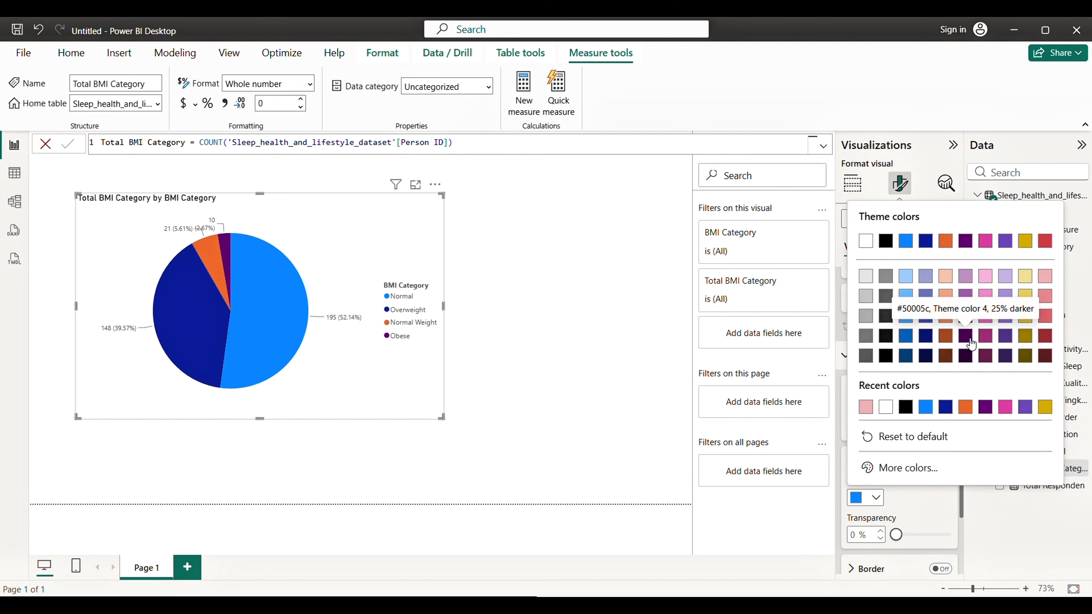
{"action": "left_click", "coordinate": [966, 335]}
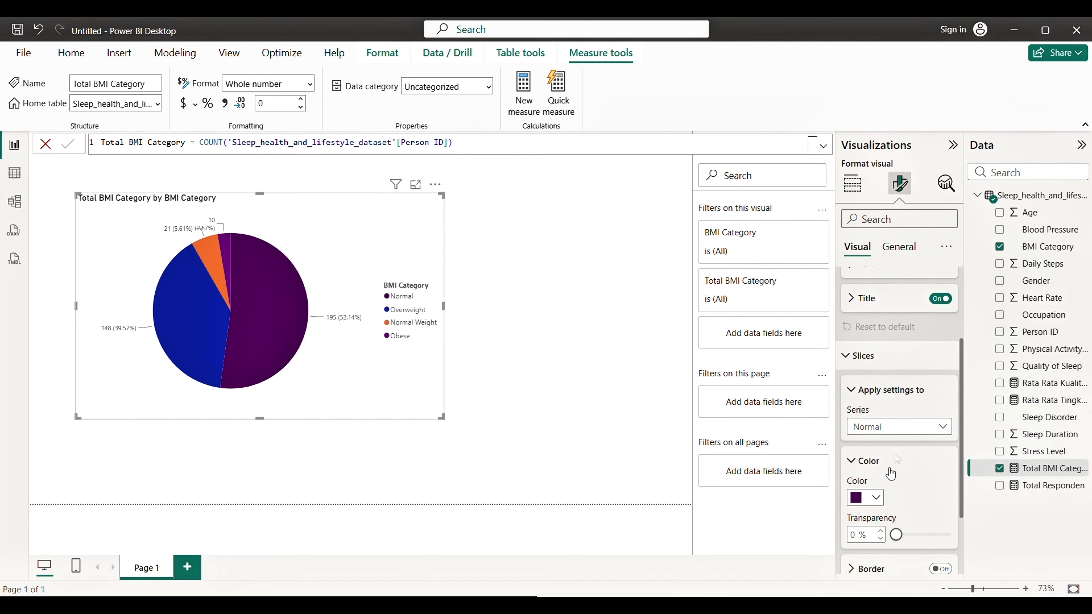
Select the Overweight series for the pie chart's slice color settings
{"action": "left_click", "coordinate": [907, 429]}
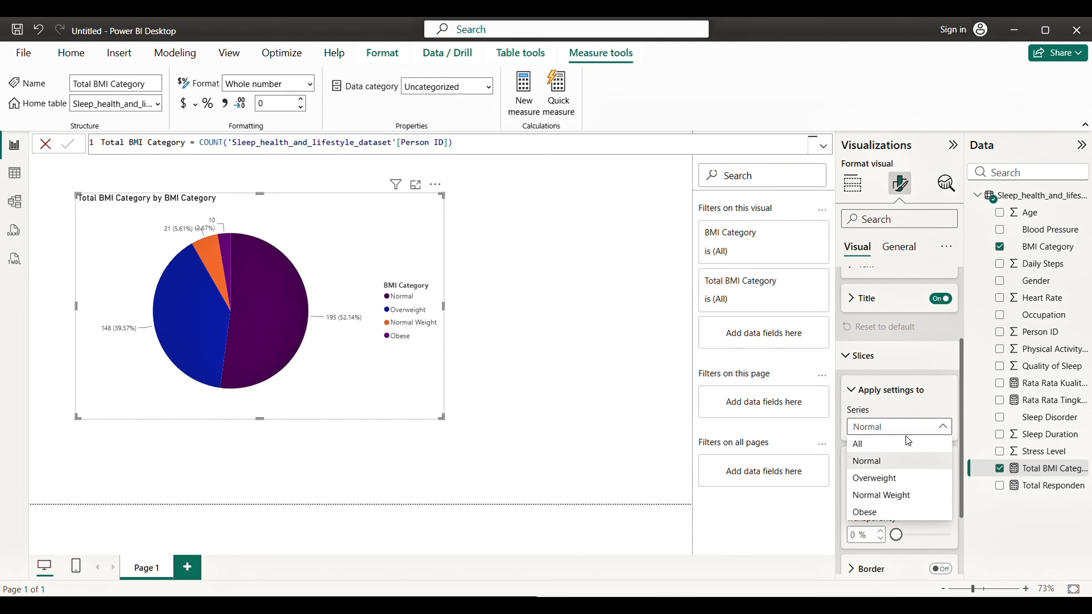
{"action": "left_click", "coordinate": [896, 485]}
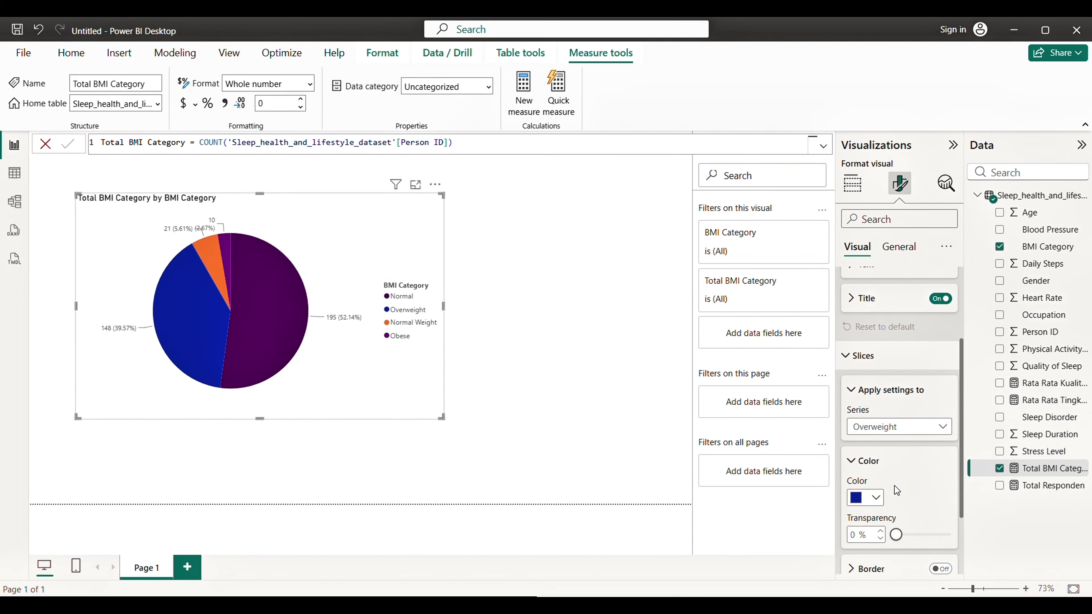